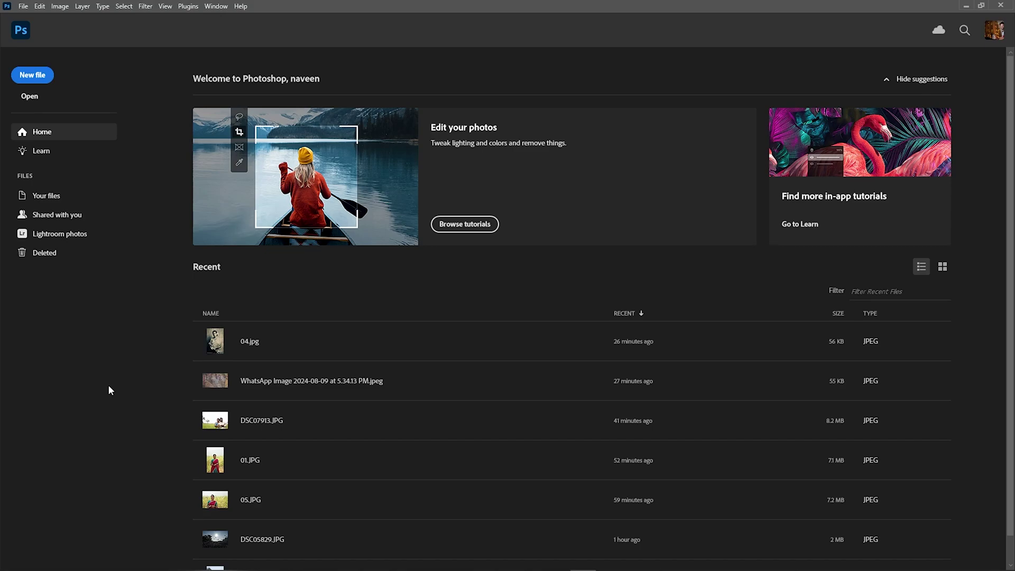
- Switch to the desktop, open the ADOBE GEN AI folder and refresh its contents
{"action": "left_click", "coordinate": [965, 5]}
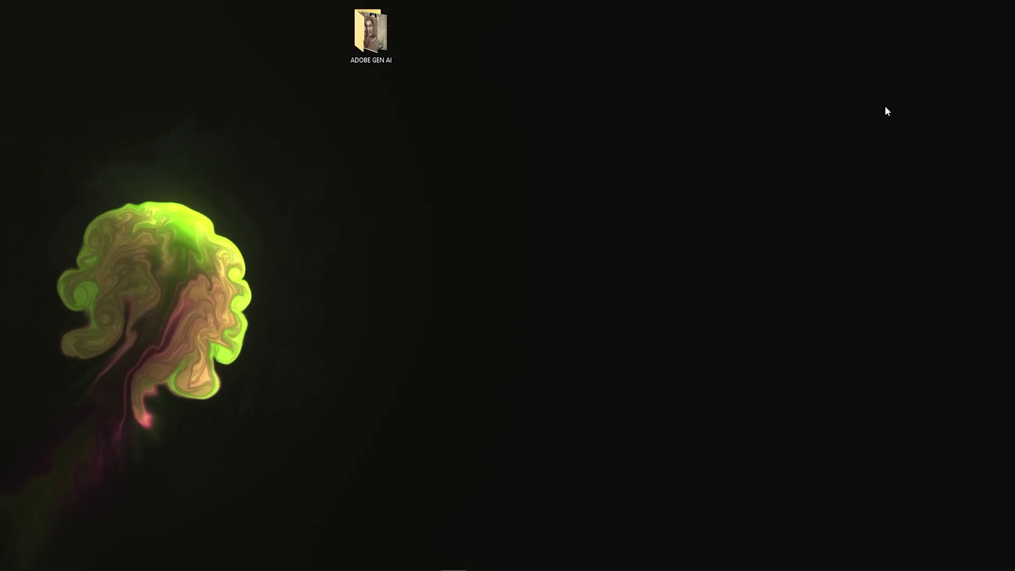
{"action": "double_click", "coordinate": [372, 30]}
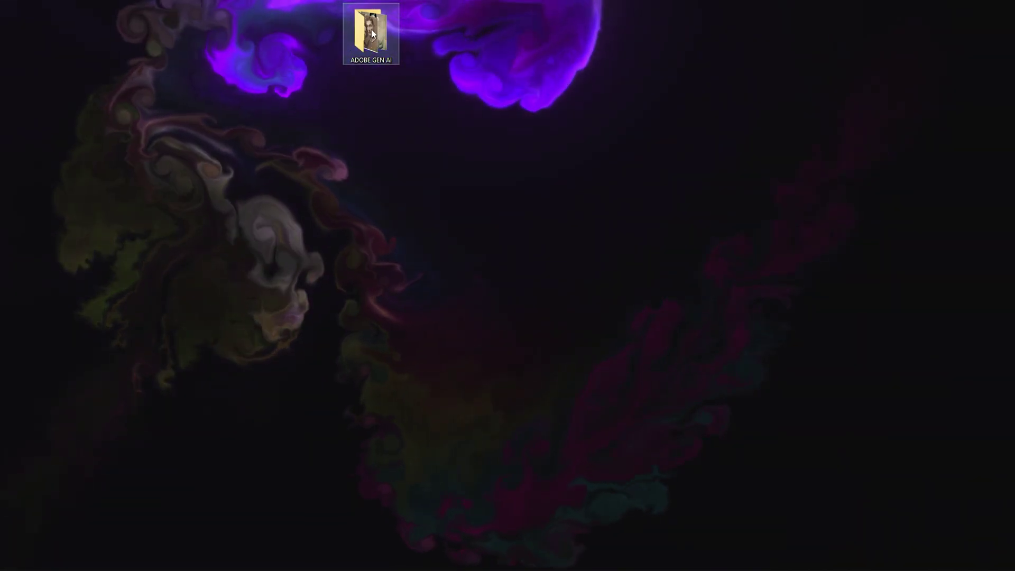
{"action": "right_click", "coordinate": [413, 390]}
{"action": "left_click", "coordinate": [452, 432]}
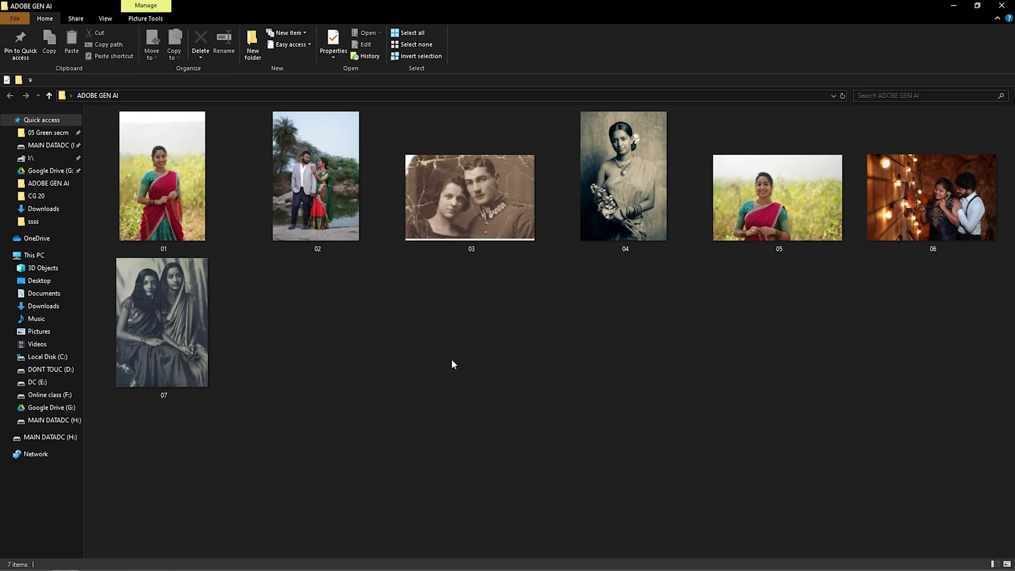
- Look through the app list in Creative Cloud Desktop and return to the ADOBE GEN AI folder
{"action": "left_click", "coordinate": [583, 561]}
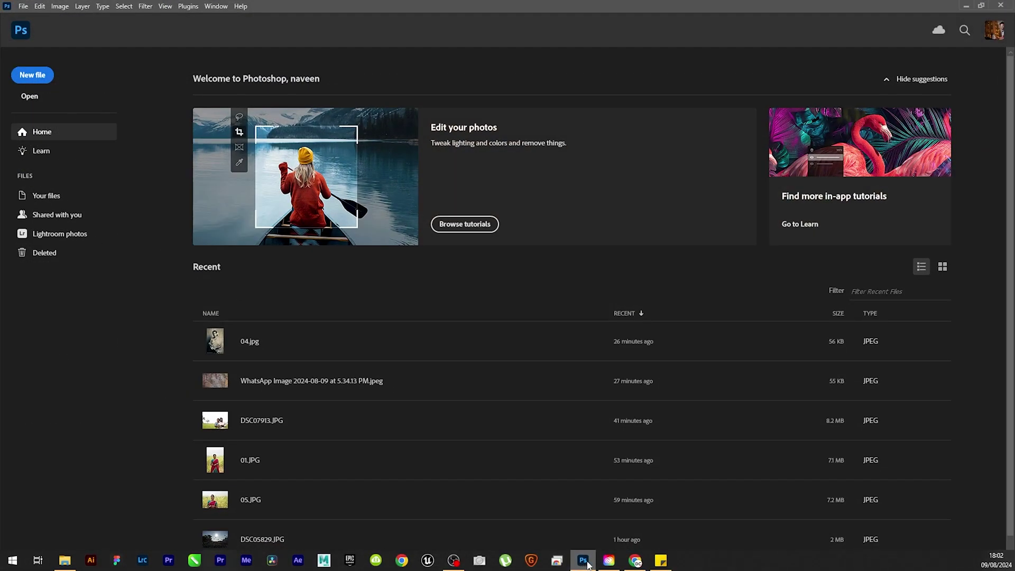
{"action": "left_click", "coordinate": [609, 561]}
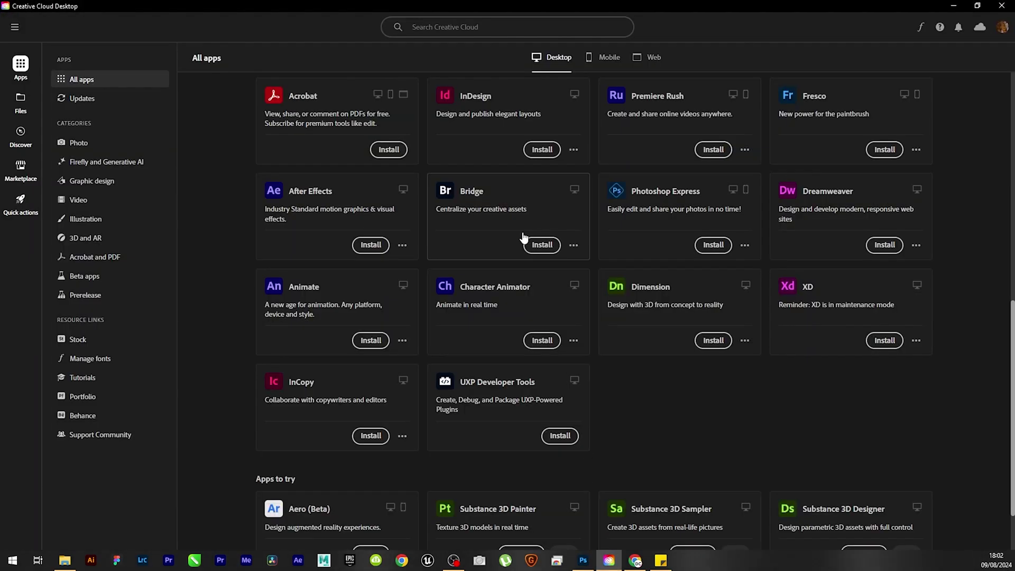
{"action": "scroll", "coordinate": [899, 174], "scroll_direction": "up", "scroll_amount": 5}
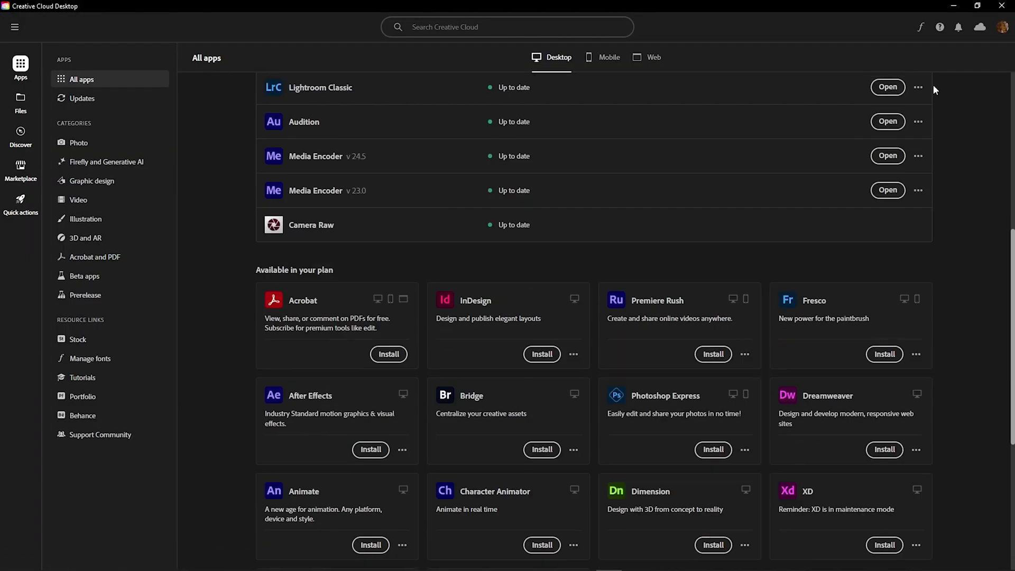
{"action": "left_click", "coordinate": [955, 8]}
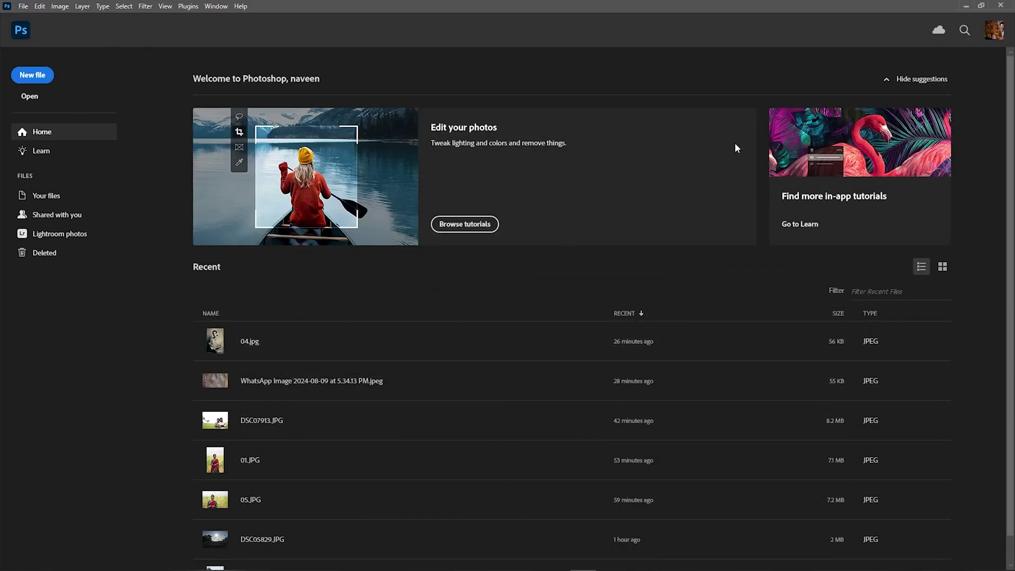
{"action": "left_click", "coordinate": [965, 5]}
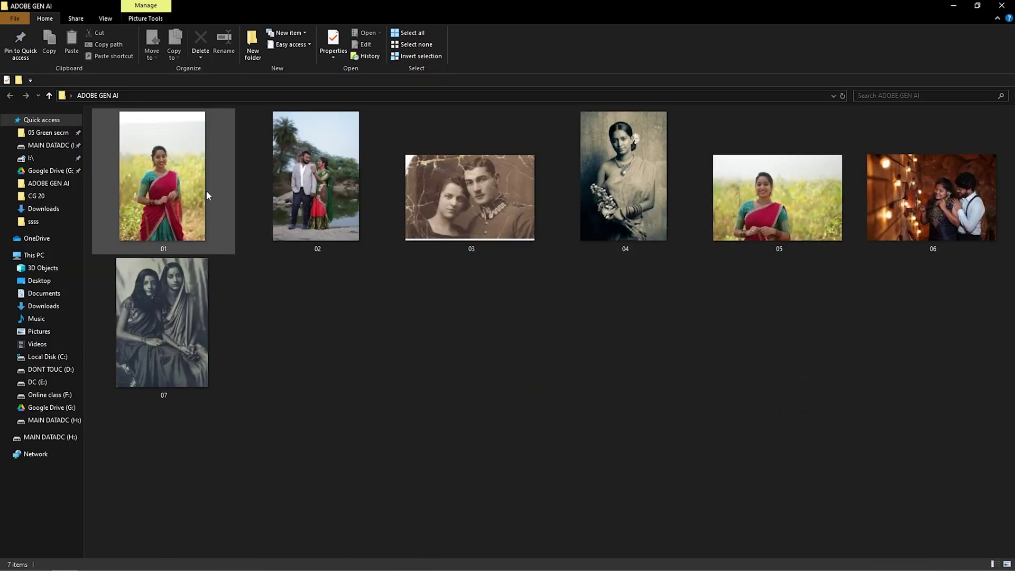
- Preview photo 01 from the folder and open it in Photoshop
{"action": "left_click", "coordinate": [190, 192]}
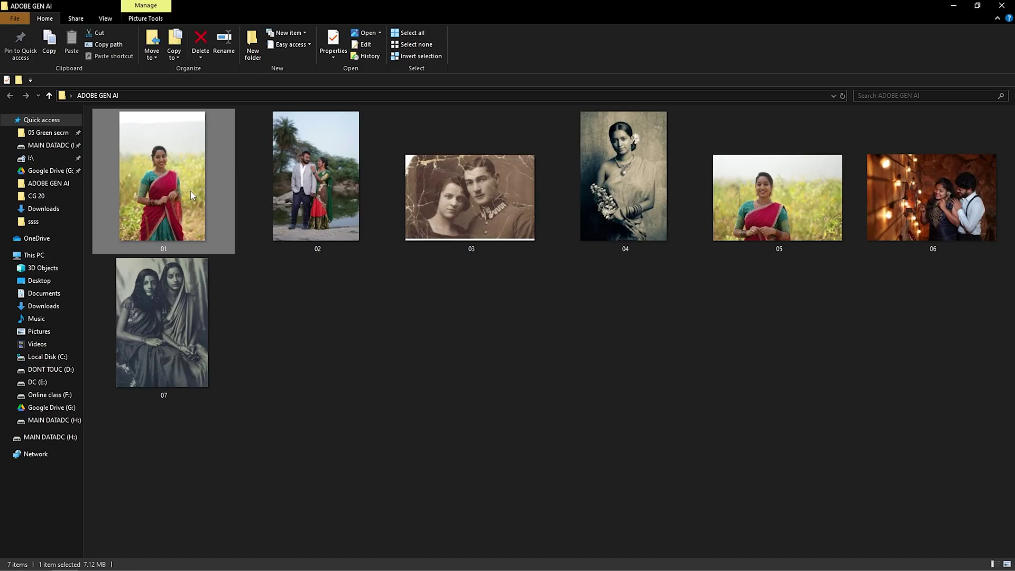
{"action": "double_click", "coordinate": [191, 192]}
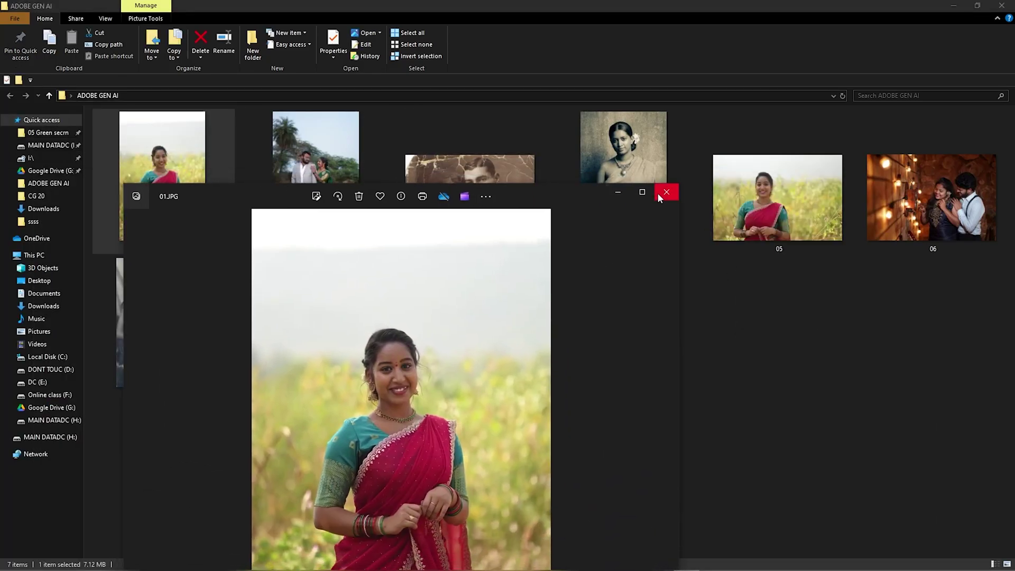
{"action": "left_click", "coordinate": [658, 194]}
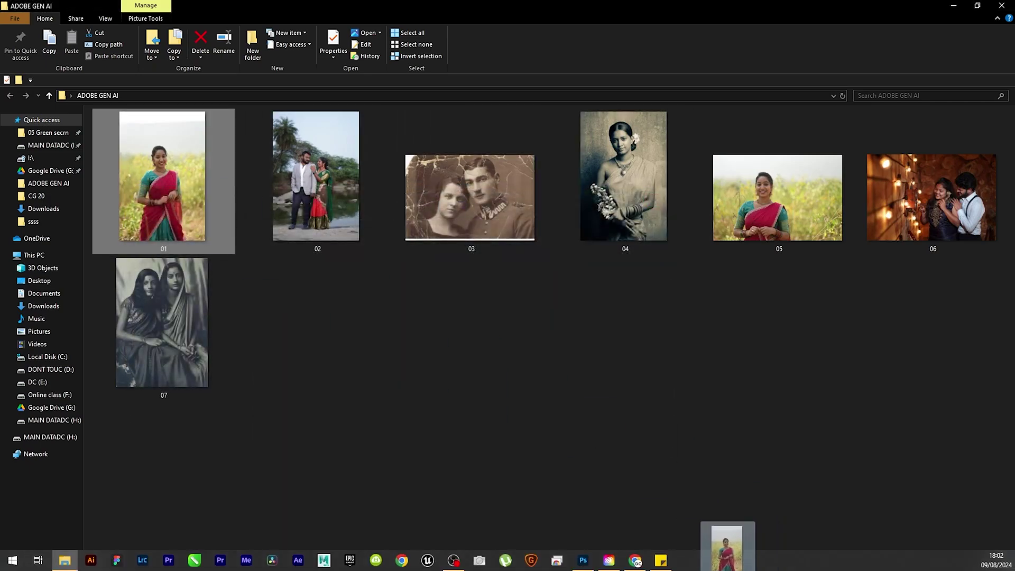
{"action": "left_click_drag", "start_coordinate": [728, 569], "coordinate": [561, 500]}
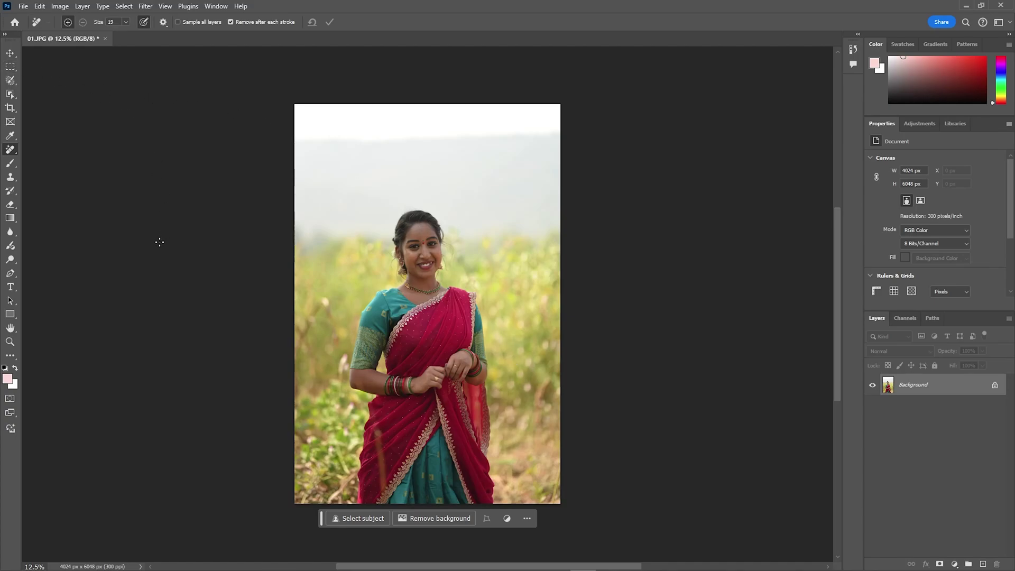
- Extend the canvas to the right of the woman's photo with the Crop tool to 7992 px wide by 6048 px high
{"action": "left_click", "coordinate": [10, 109]}
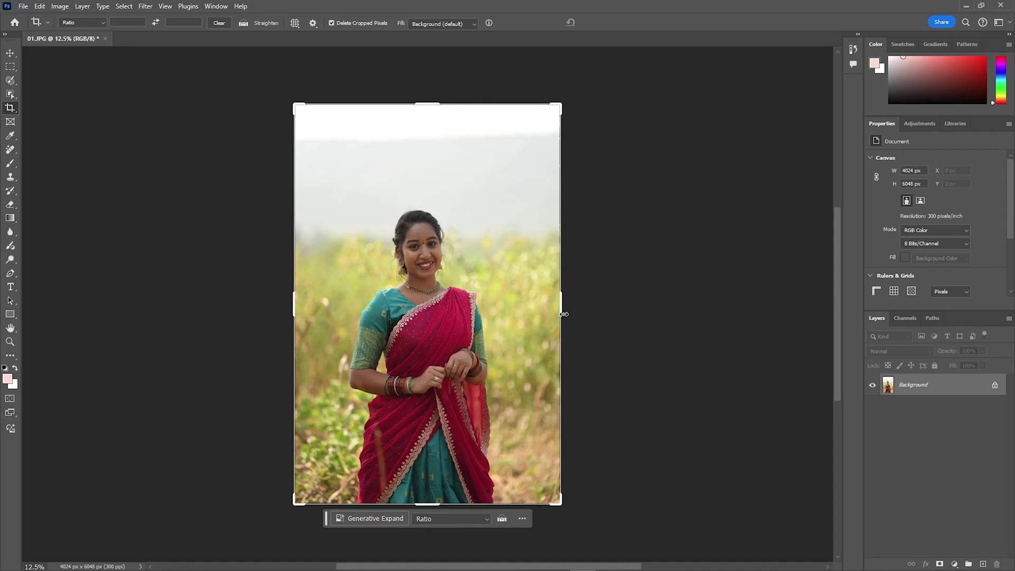
{"action": "left_click_drag", "start_coordinate": [564, 314], "coordinate": [695, 316]}
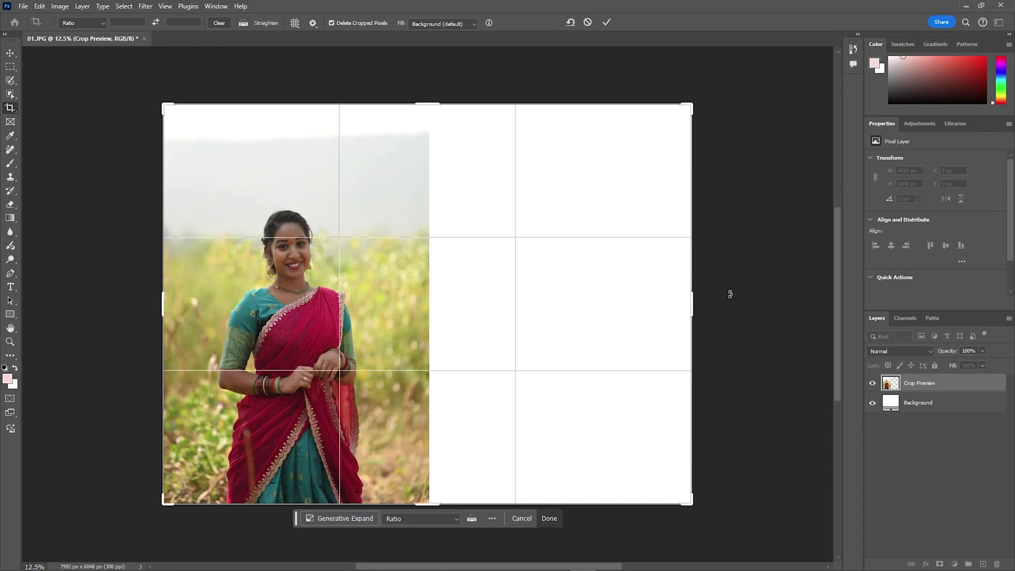
{"action": "key", "text": "Return"}
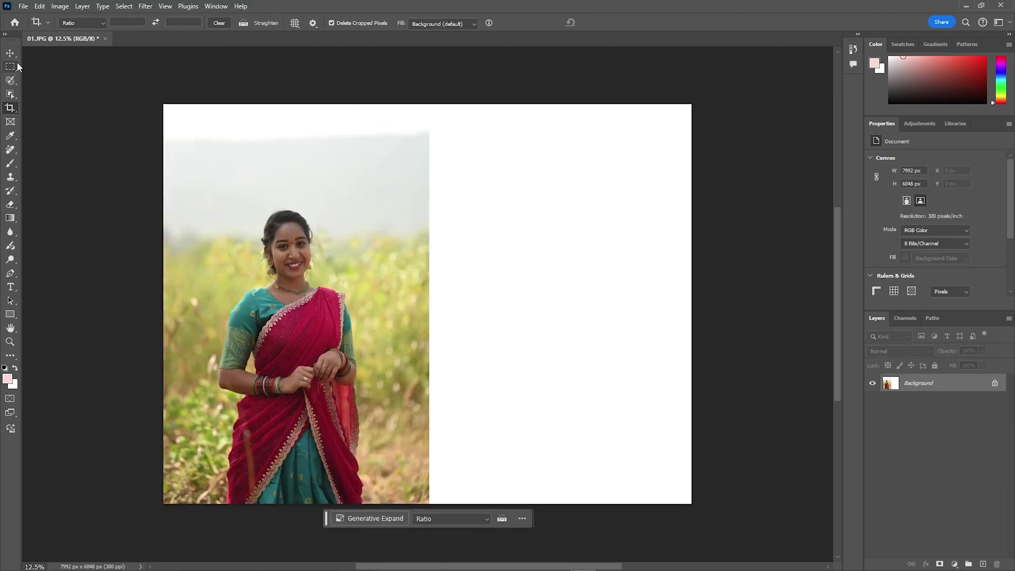
- Select the blank area plus a strip of the adjoining field with a rectangular marquee and run Generative Fill without a prompt
{"action": "left_click", "coordinate": [16, 67]}
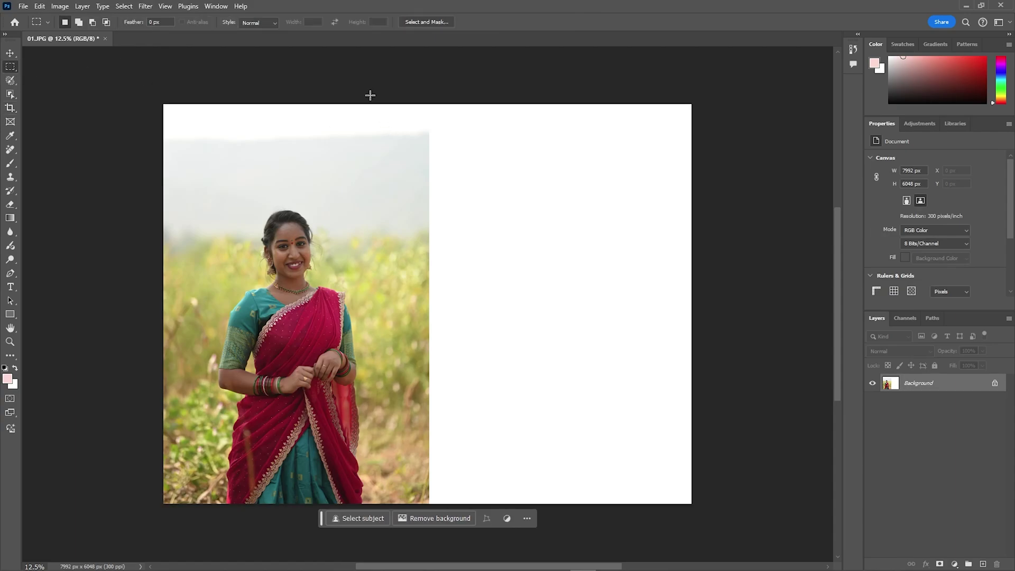
{"action": "left_click_drag", "start_coordinate": [370, 96], "coordinate": [715, 540]}
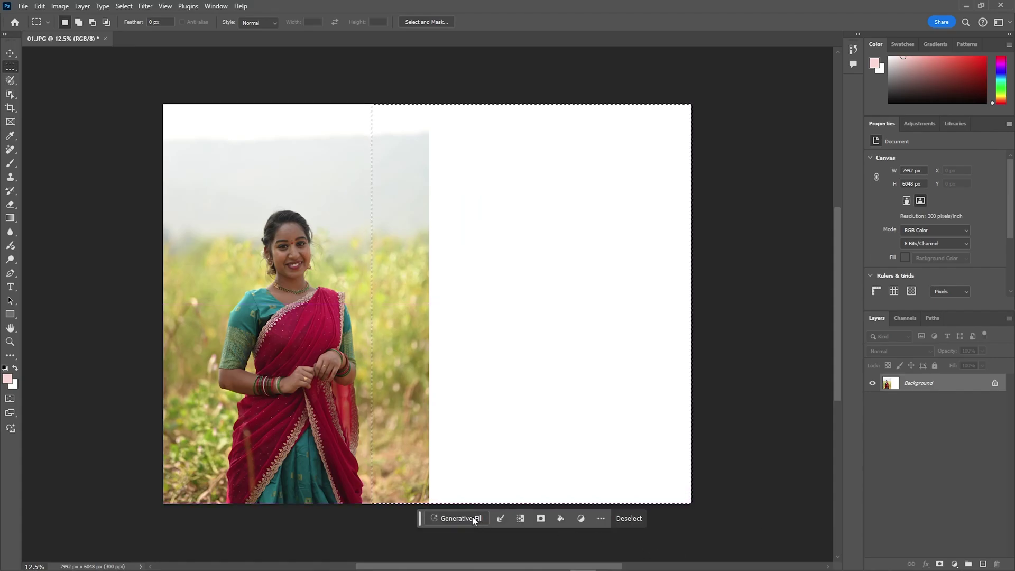
{"action": "left_click", "coordinate": [471, 518]}
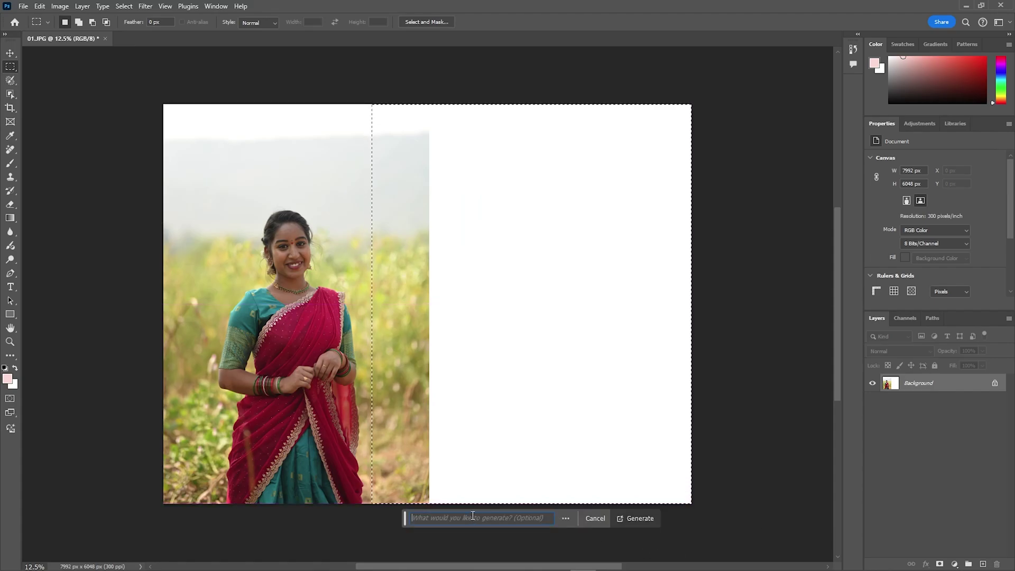
{"action": "left_click", "coordinate": [636, 519]}
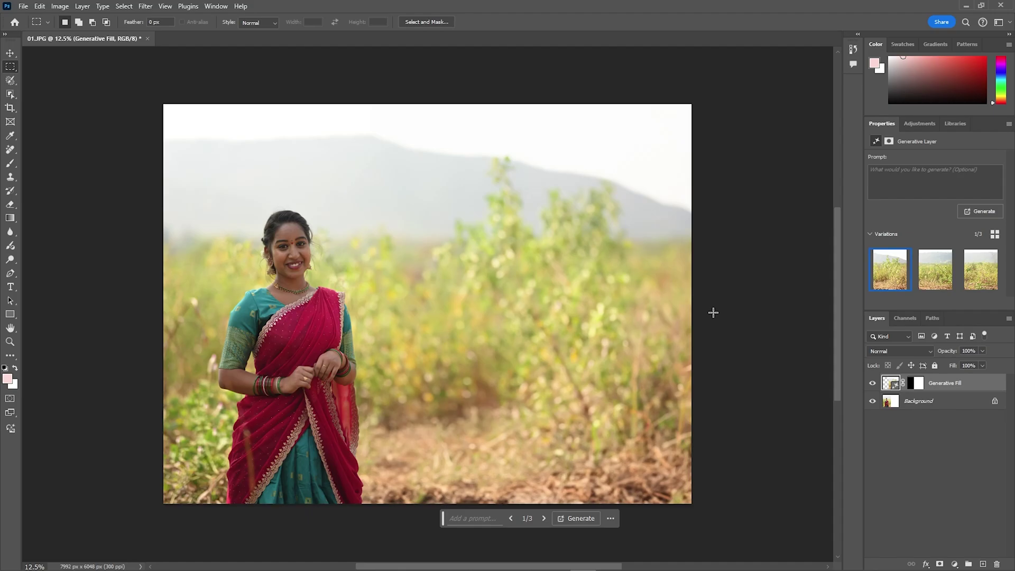
- Delete the Generative Fill layer and undo the canvas extension
{"action": "left_click", "coordinate": [928, 271]}
{"action": "key", "text": "Delete"}
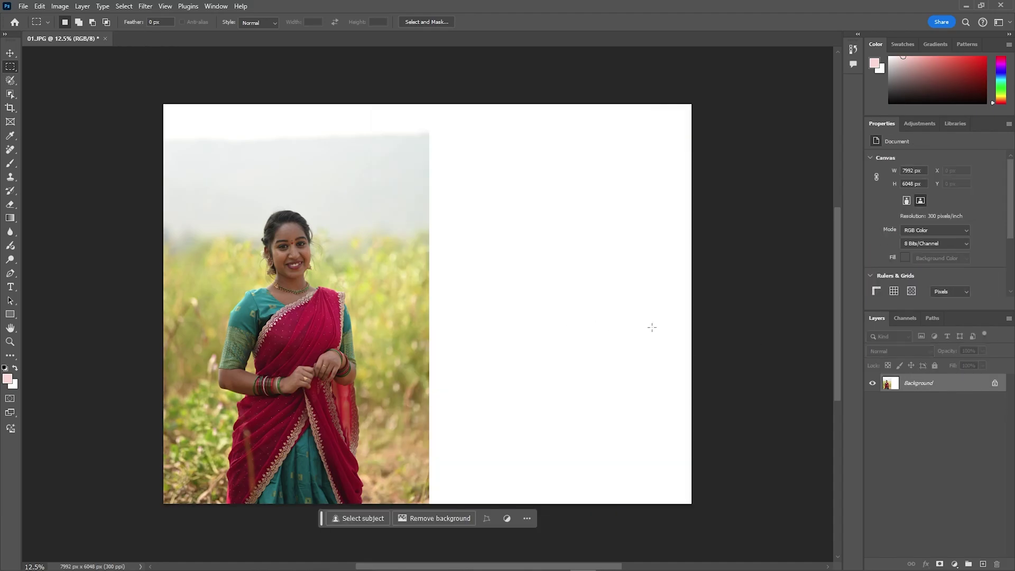
{"action": "key", "text": "ctrl+z"}
{"action": "key", "text": "ctrl+z"}
{"action": "key", "text": "ctrl+z"}
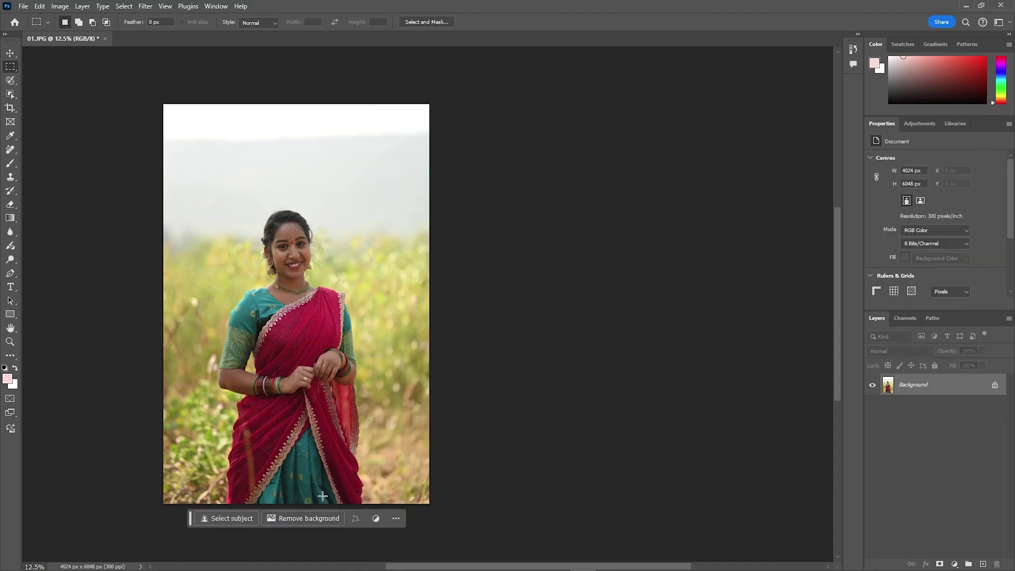
- Remove the photo's background and move the cut-out woman upward on the canvas
{"action": "left_click", "coordinate": [303, 518]}
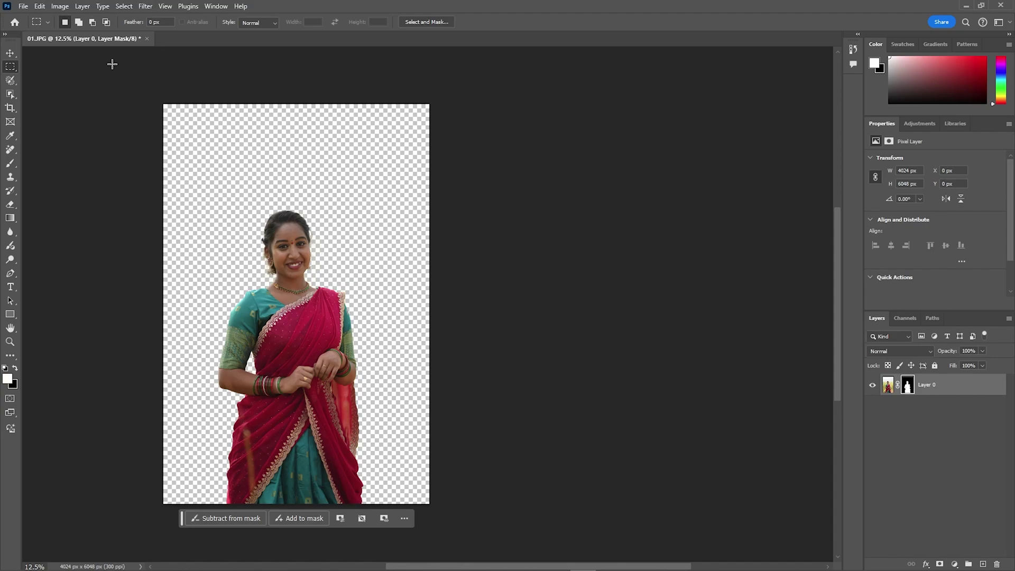
{"action": "left_click", "coordinate": [10, 53]}
{"action": "left_click_drag", "start_coordinate": [290, 329], "coordinate": [289, 261]}
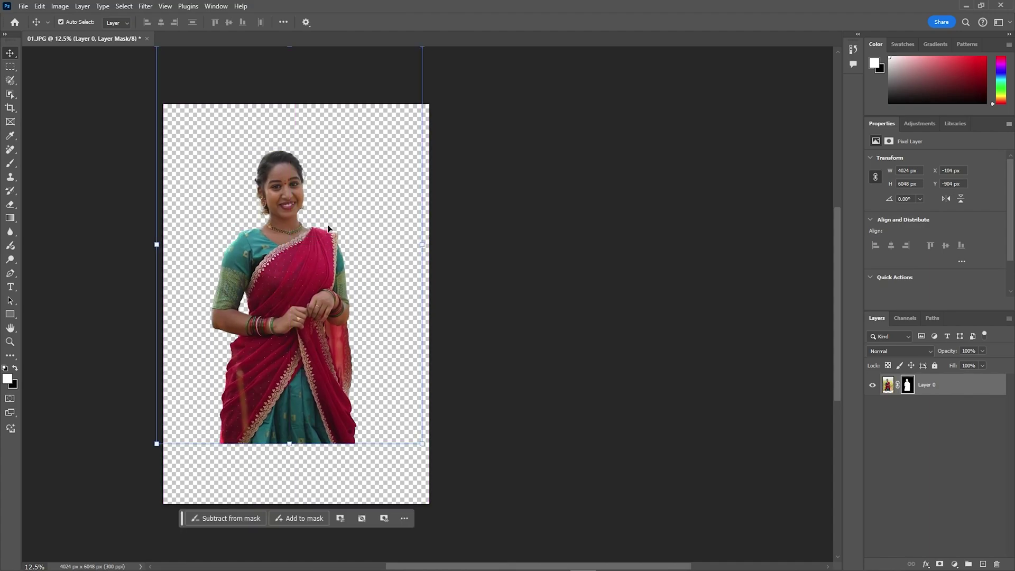
- Undo the cut-out's move and the background removal
{"action": "key", "text": "ctrl+z"}
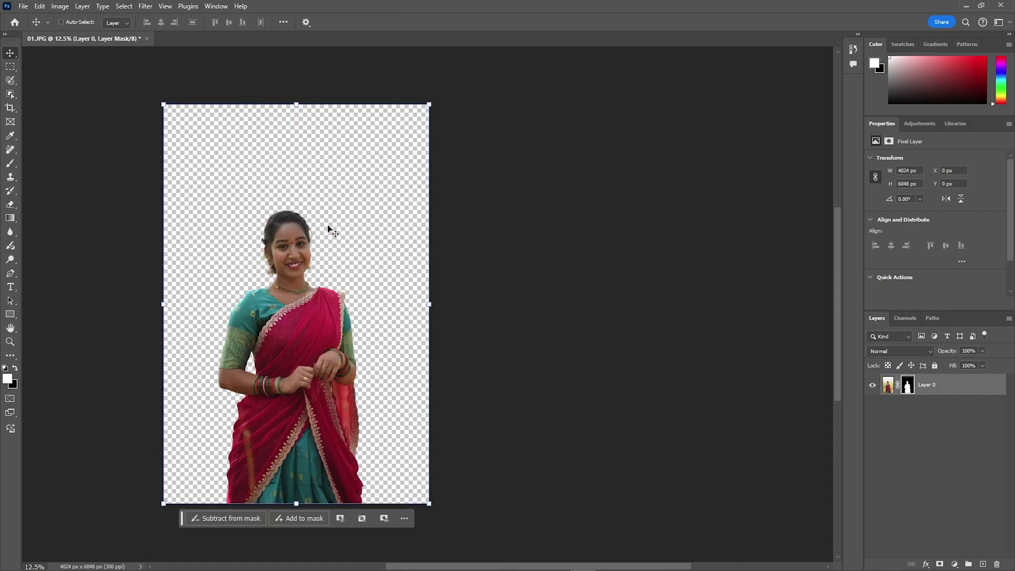
{"action": "key", "text": "ctrl+z"}
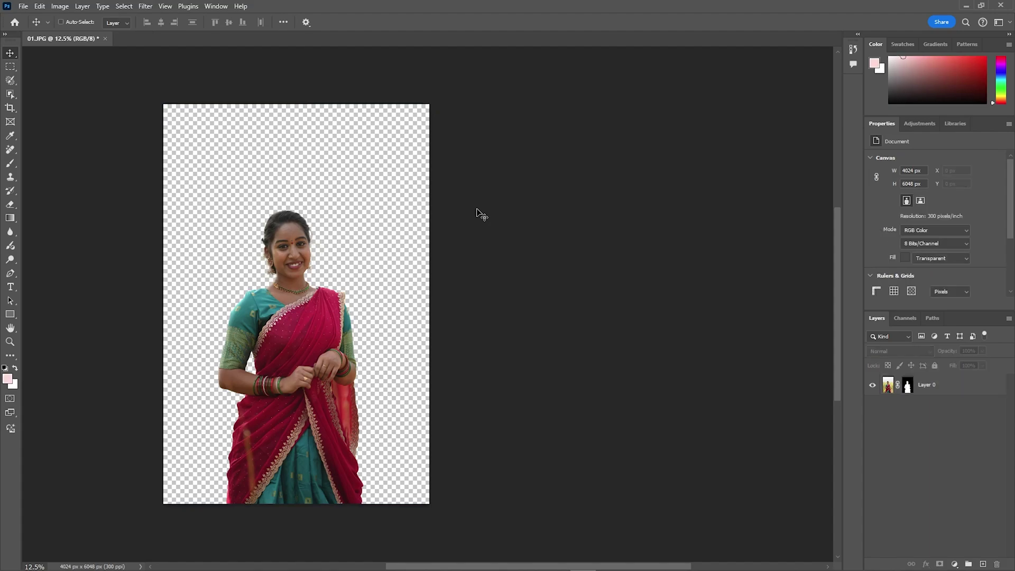
{"action": "key", "text": "ctrl+z"}
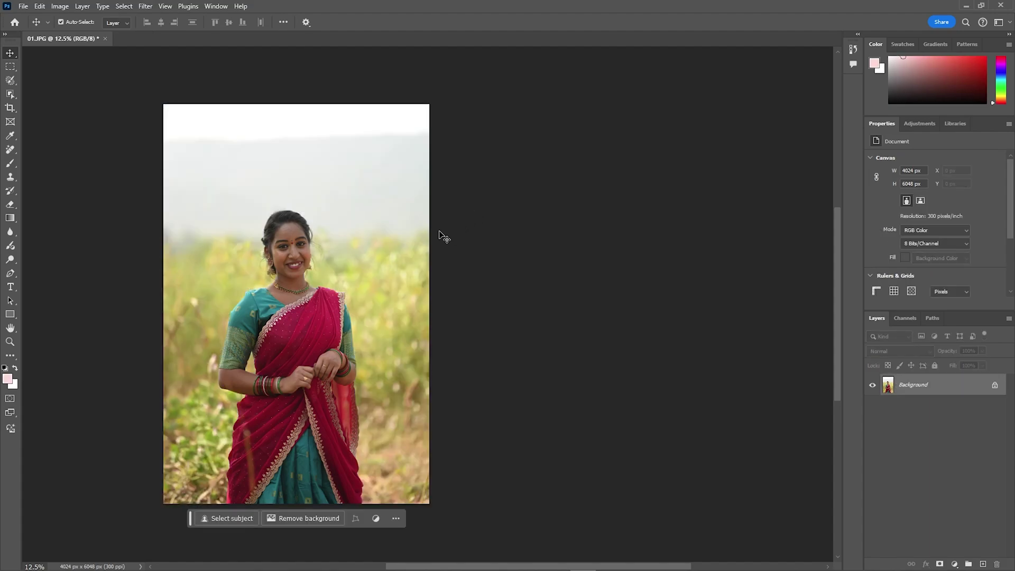
- Close 01.JPG without saving and open photo 02 from the folder in Photoshop
{"action": "left_click", "coordinate": [106, 39]}
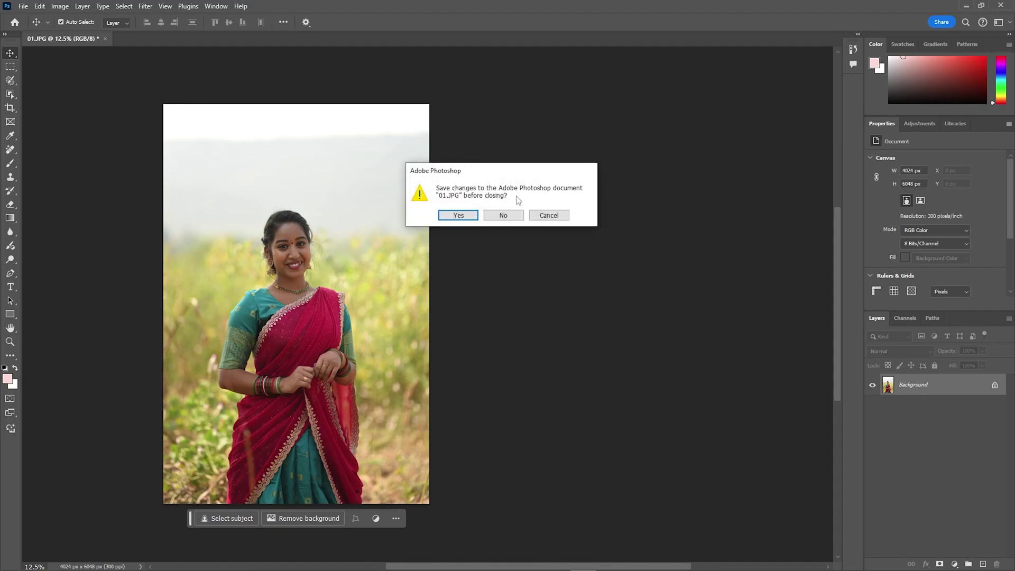
{"action": "left_click", "coordinate": [511, 215]}
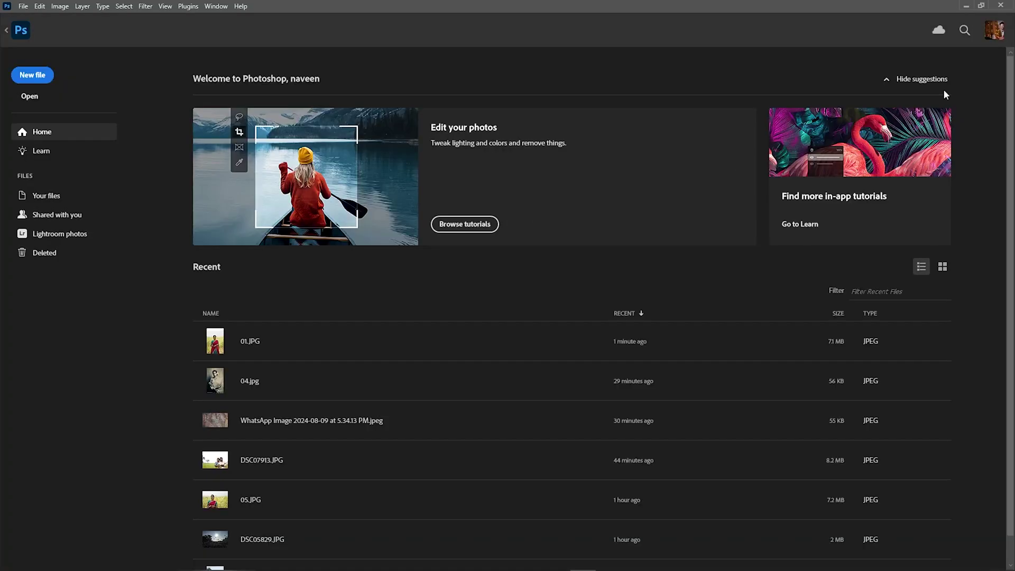
{"action": "left_click", "coordinate": [968, 6]}
{"action": "left_click_drag", "start_coordinate": [373, 205], "coordinate": [478, 343]}
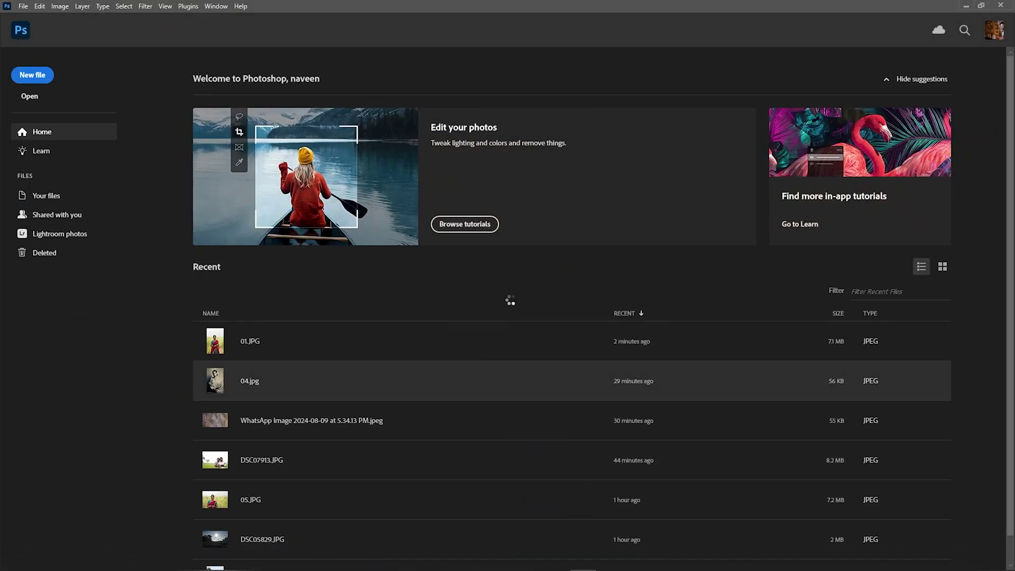
- Extend the canvas equally on both sides of the couple's photo with the Crop tool to 8400 px wide by 6240 px high
{"action": "key", "text": "c"}
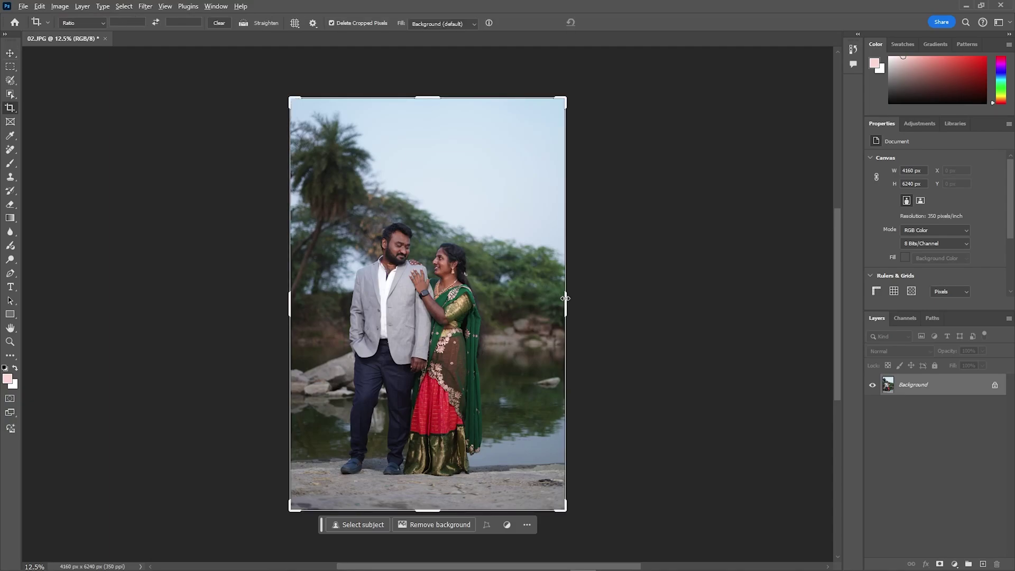
{"action": "left_click_drag", "start_coordinate": [565, 298], "coordinate": [625, 302]}
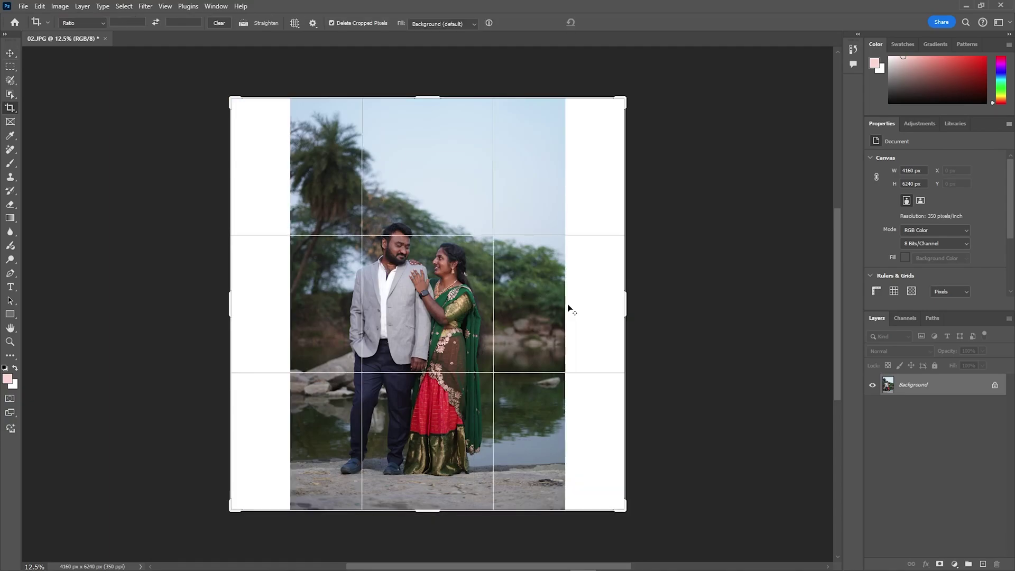
{"action": "key", "text": "ctrl+z"}
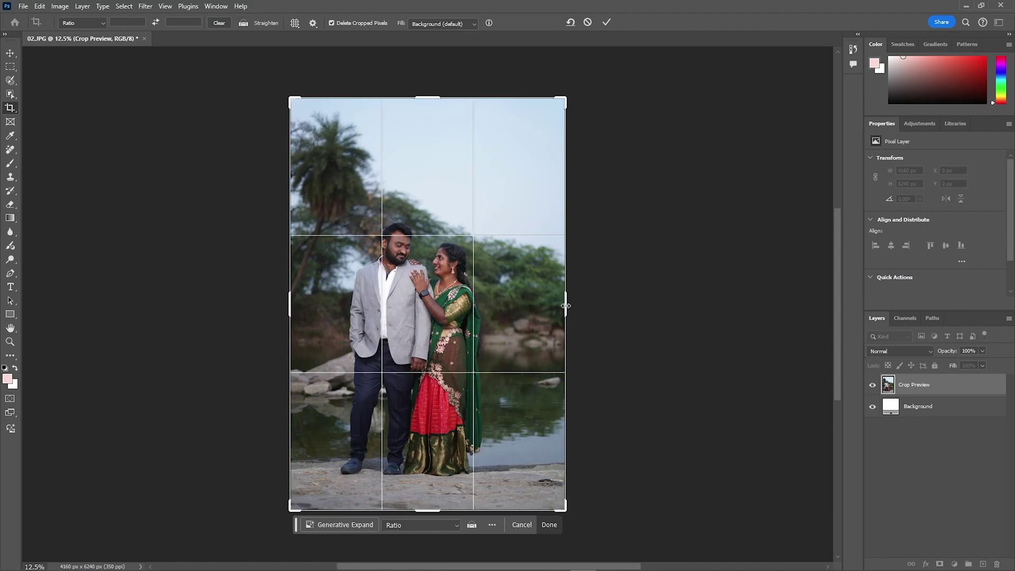
{"action": "left_click_drag", "start_coordinate": [566, 305], "coordinate": [706, 305]}
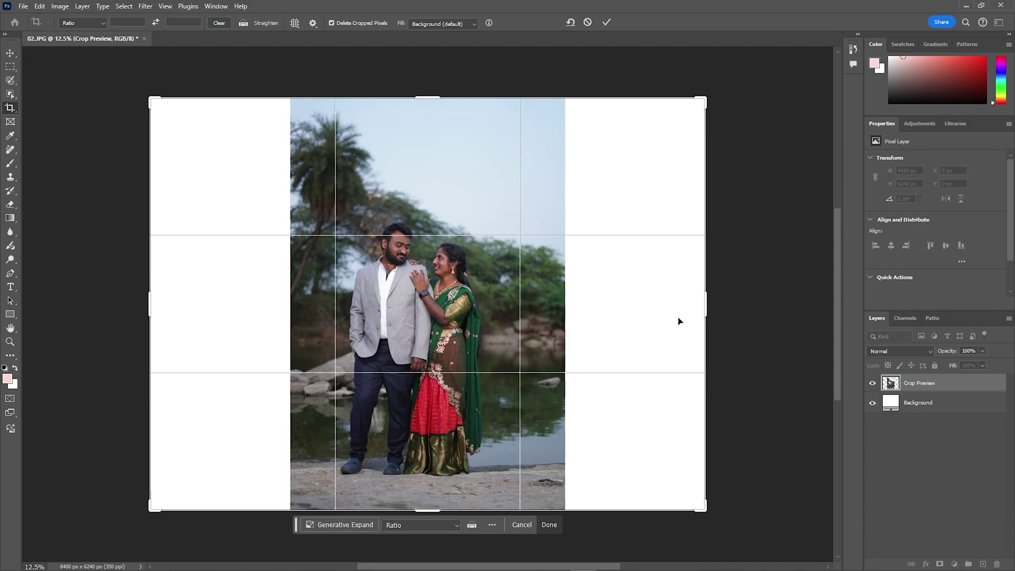
{"action": "key", "text": "Return"}
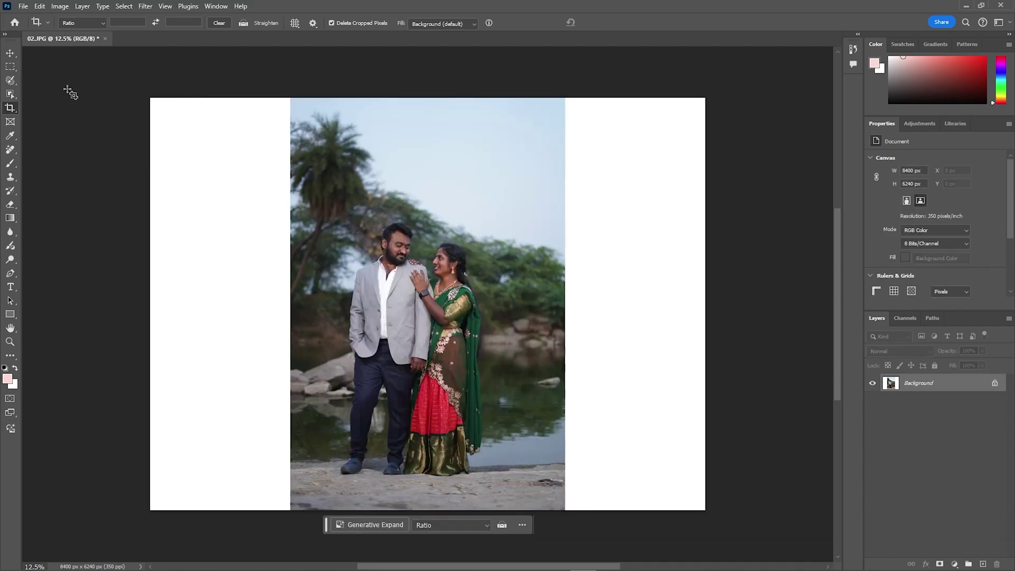
- Select both blank side areas with a slight overlap onto the couple's photo and fill them using Generative Fill without a prompt
{"action": "left_click", "coordinate": [14, 69]}
{"action": "left_click", "coordinate": [49, 68]}
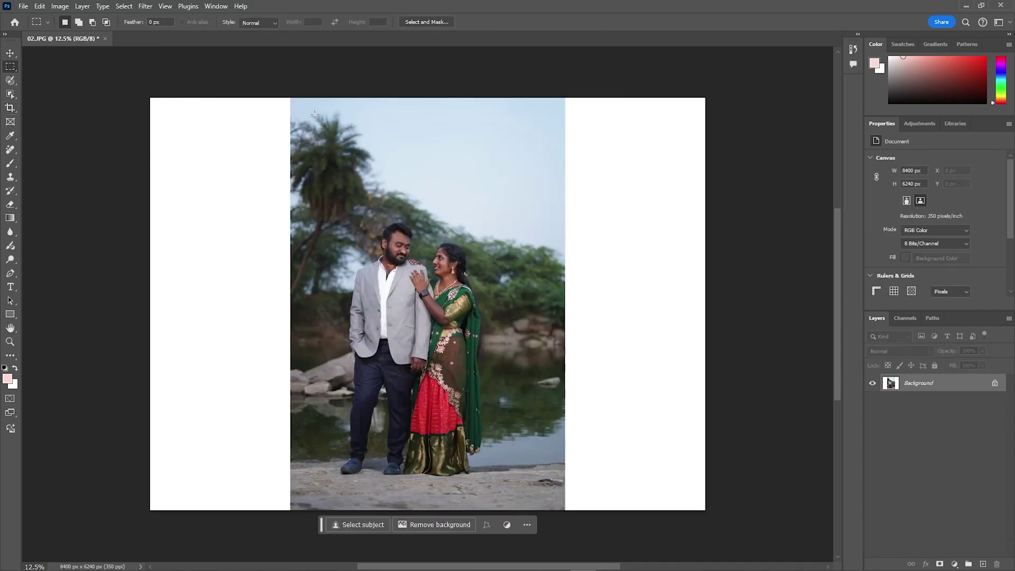
{"action": "left_click_drag", "start_coordinate": [534, 93], "coordinate": [718, 521]}
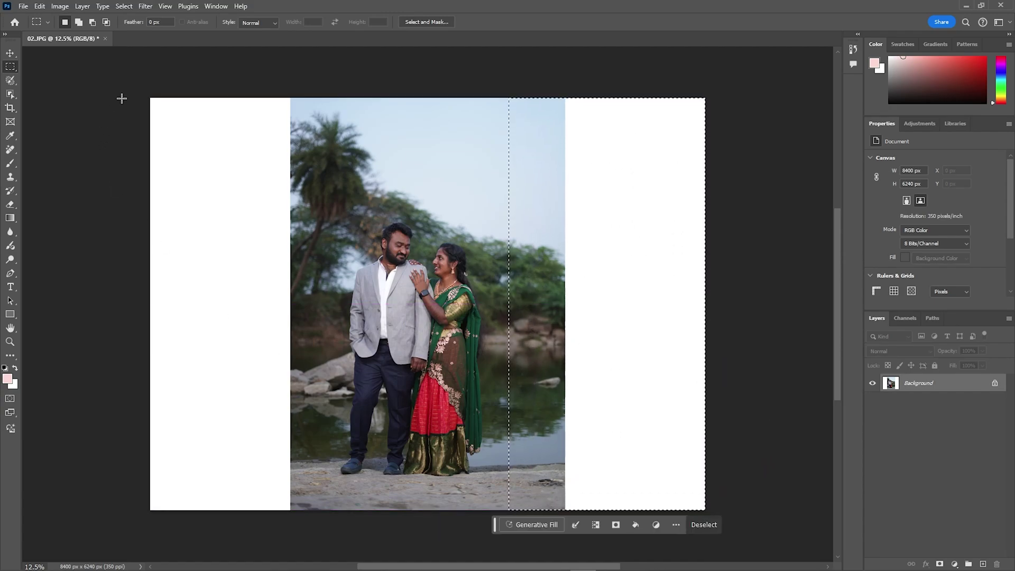
{"action": "left_click_drag", "start_coordinate": [124, 87], "coordinate": [332, 515]}
{"action": "left_click", "coordinate": [353, 526]}
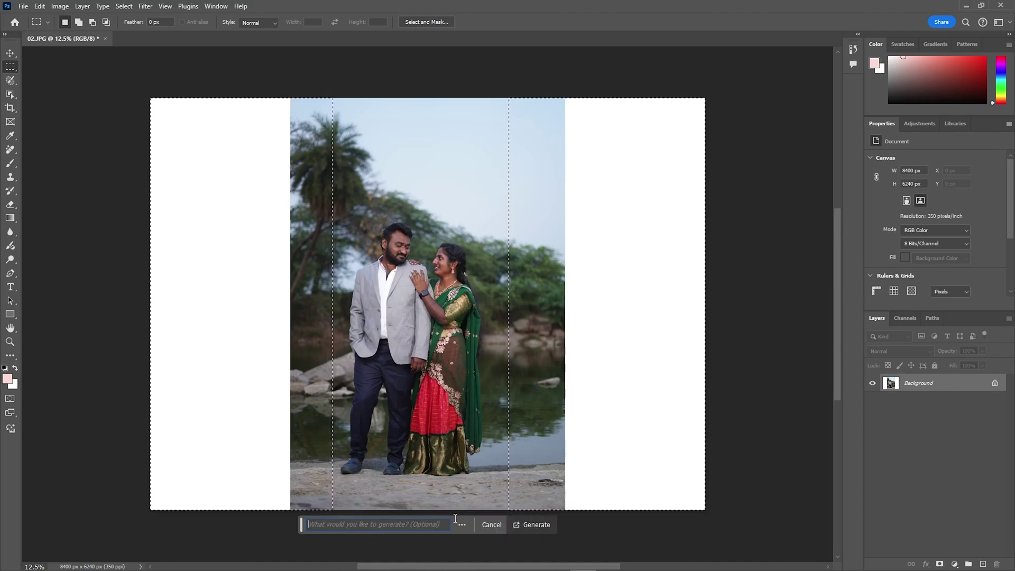
{"action": "left_click", "coordinate": [531, 524]}
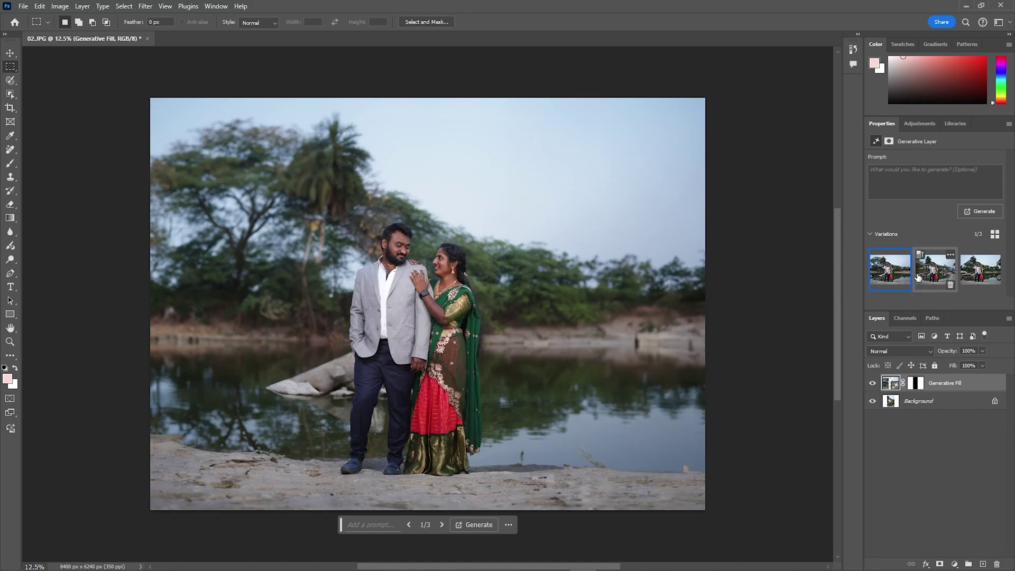
- Float the Properties panel beside the photo, compare the Generative Fill variations and return to the first one
{"action": "left_click_drag", "start_coordinate": [885, 123], "coordinate": [735, 117]}
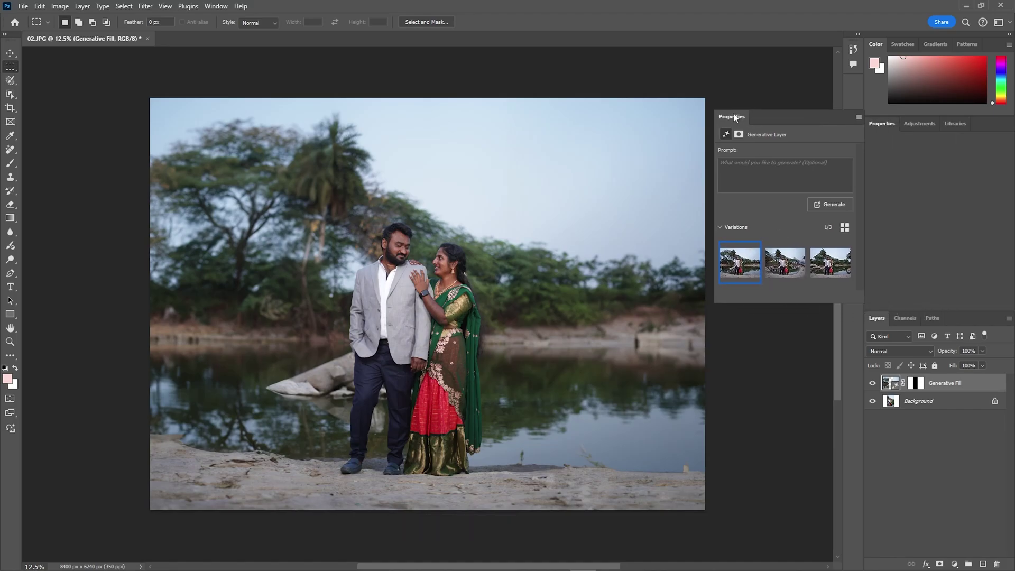
{"action": "left_click_drag", "start_coordinate": [790, 339], "coordinate": [775, 358]}
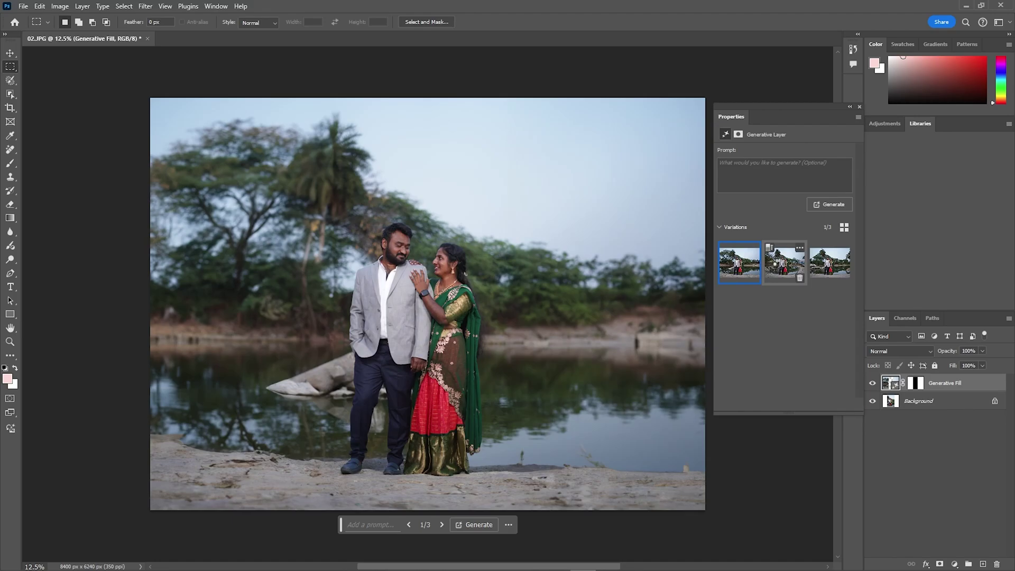
{"action": "left_click", "coordinate": [782, 267]}
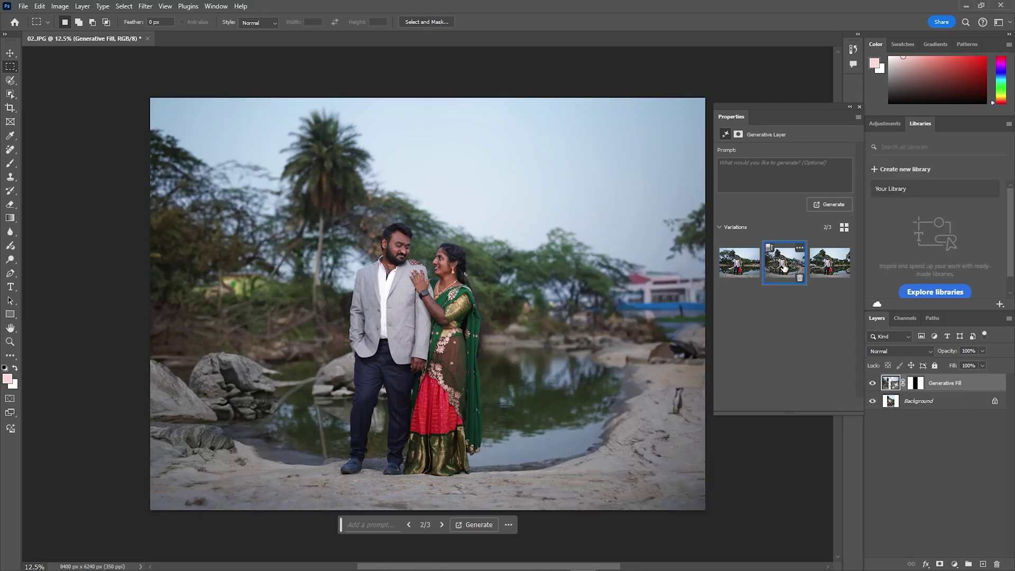
{"action": "left_click", "coordinate": [828, 266]}
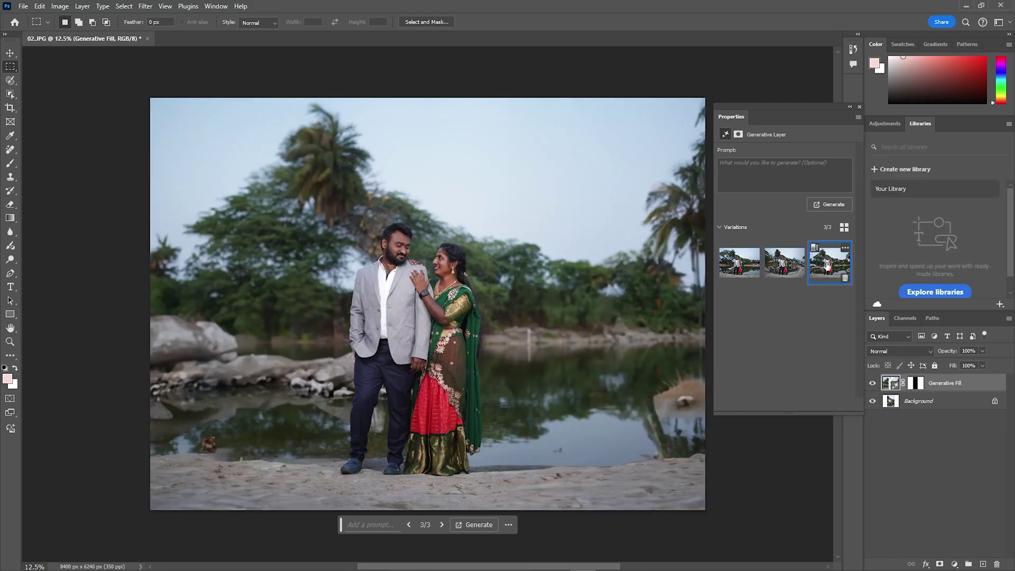
{"action": "left_click", "coordinate": [736, 267]}
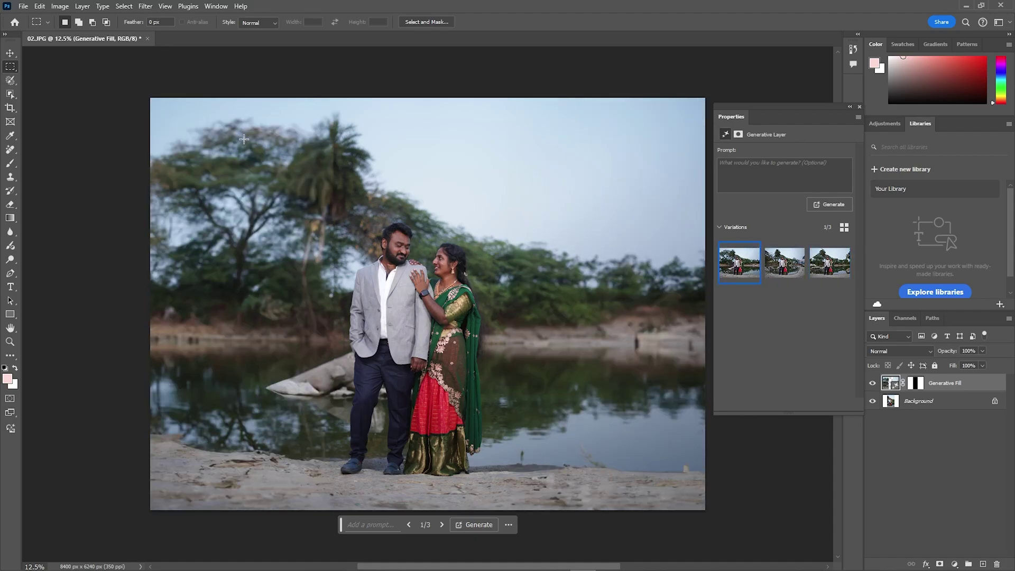
- Close 02.JPG without saving and open photo 03 from the ADOBE GEN AI folder in Photoshop
{"action": "left_click", "coordinate": [146, 39]}
{"action": "left_click", "coordinate": [520, 215]}
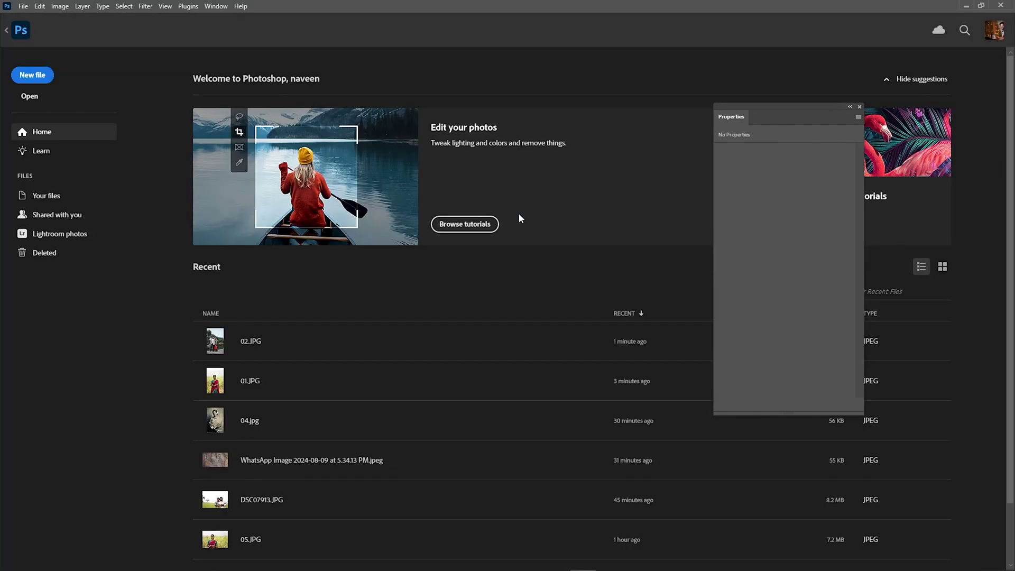
{"action": "left_click", "coordinate": [967, 5]}
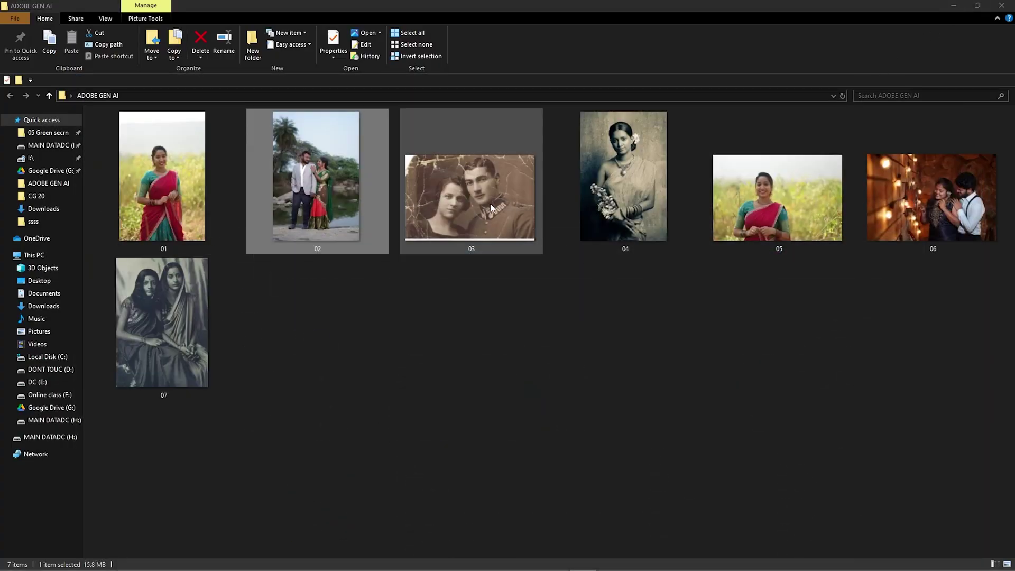
{"action": "left_click_drag", "start_coordinate": [490, 205], "coordinate": [512, 293]}
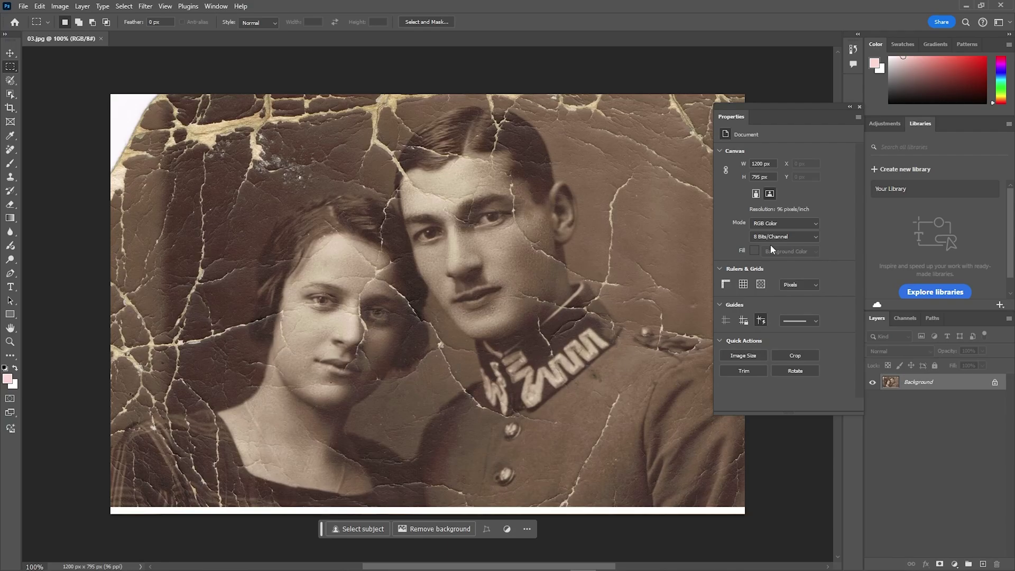
- Preview the Photo Restoration neural filter on the cracked portrait of the couple with scratch reduction set to 78
{"action": "left_click", "coordinate": [146, 6]}
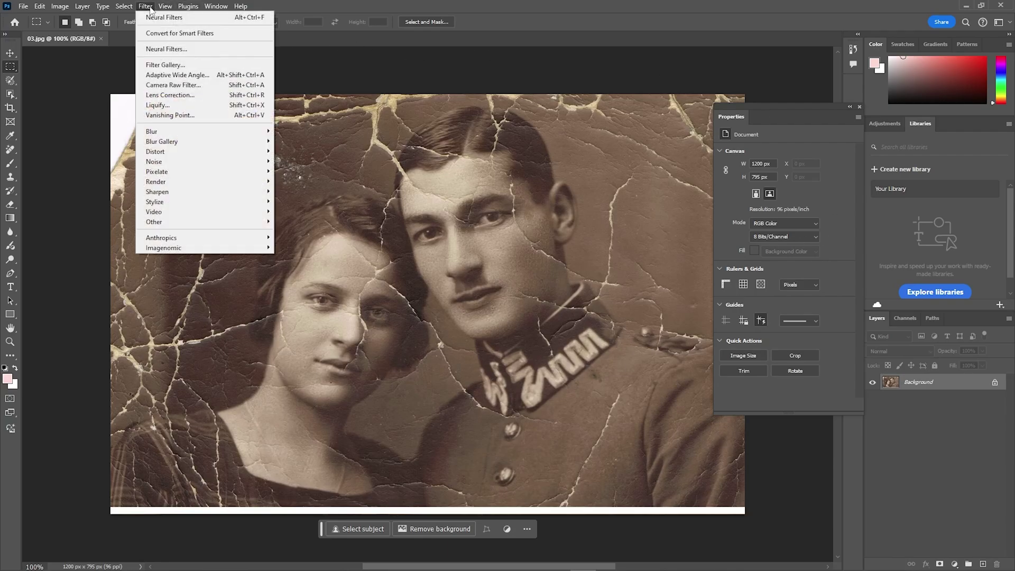
{"action": "left_click", "coordinate": [166, 49]}
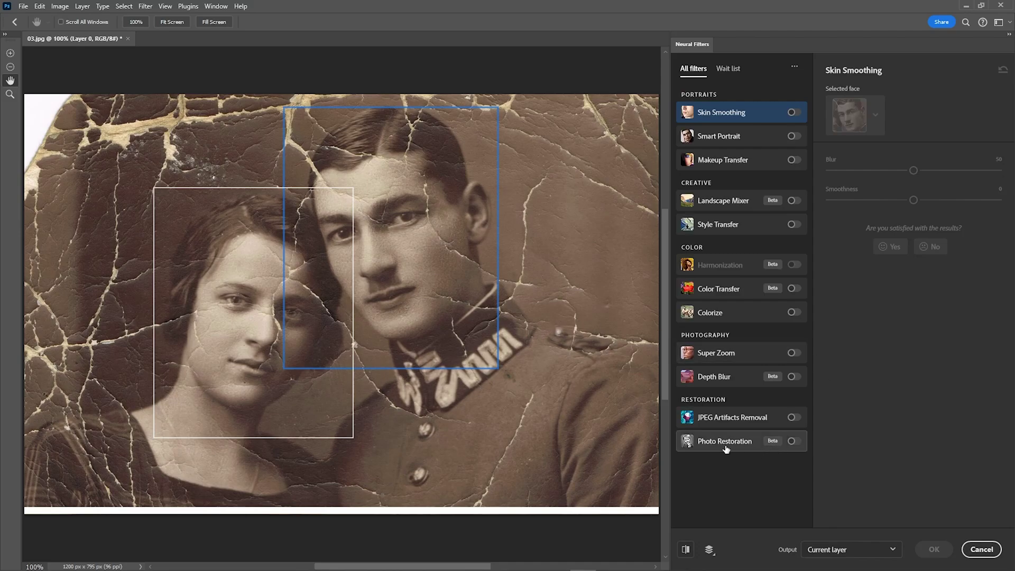
{"action": "left_click", "coordinate": [795, 443]}
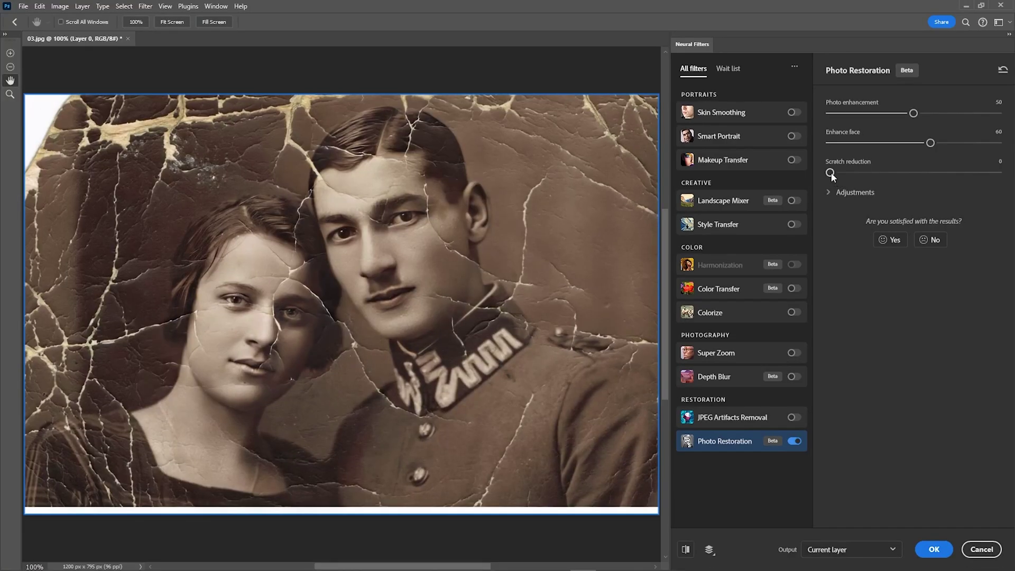
{"action": "left_click_drag", "start_coordinate": [831, 176], "coordinate": [954, 179]}
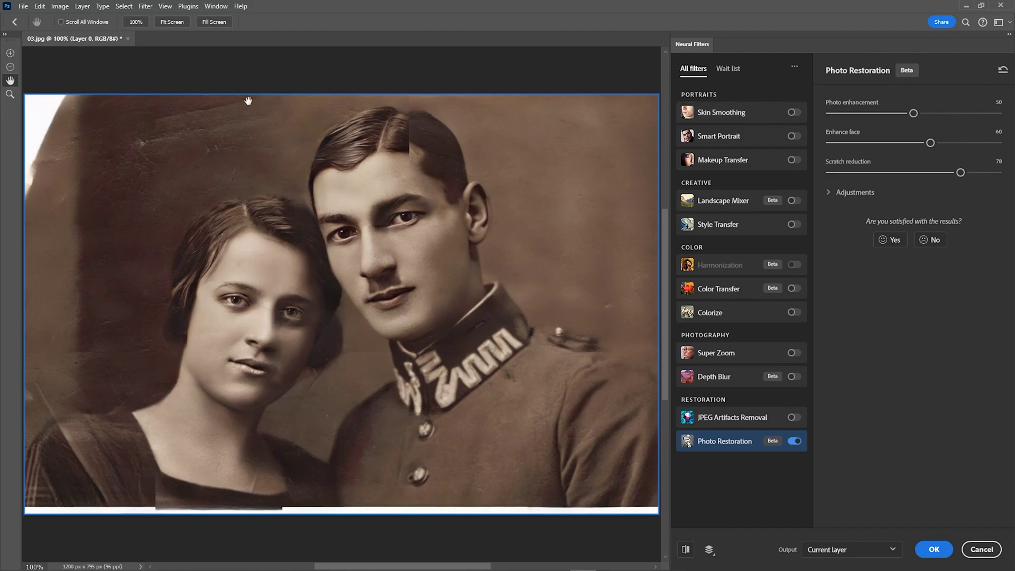
- Compare the portrait before and after restoration in the preview, and cancel the neural filter
{"action": "left_click", "coordinate": [686, 551]}
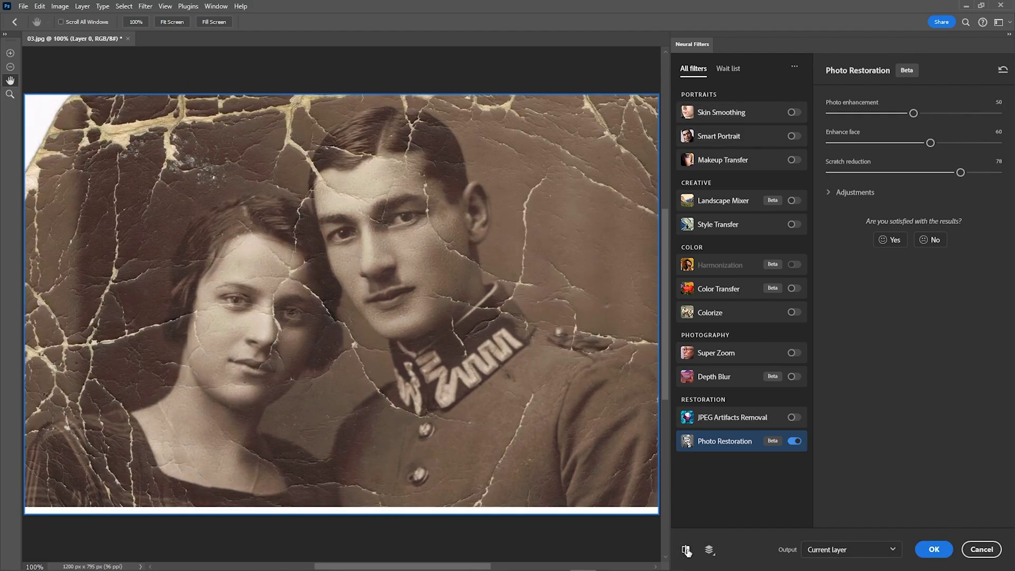
{"action": "left_click", "coordinate": [686, 550]}
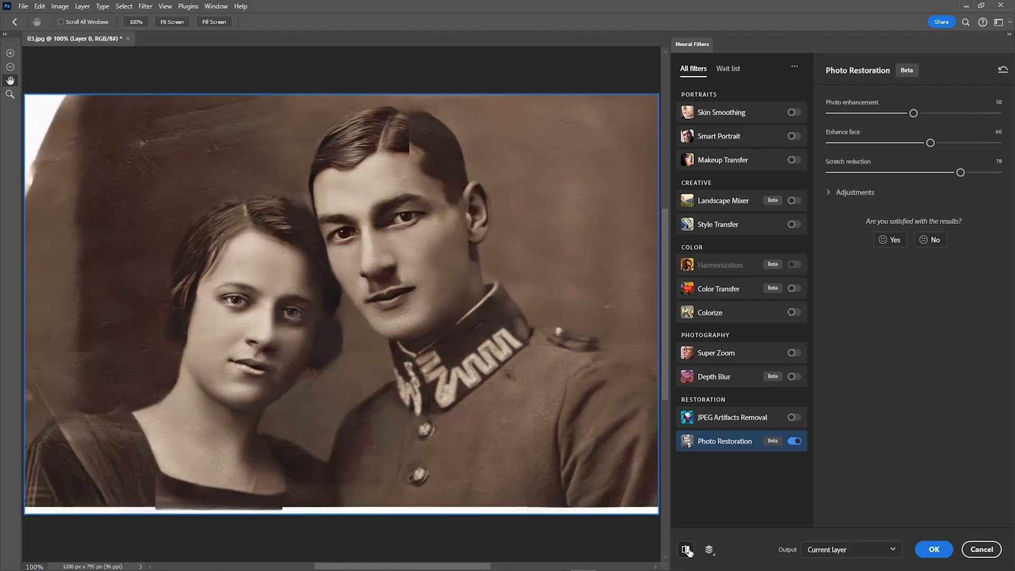
{"action": "left_click", "coordinate": [691, 550]}
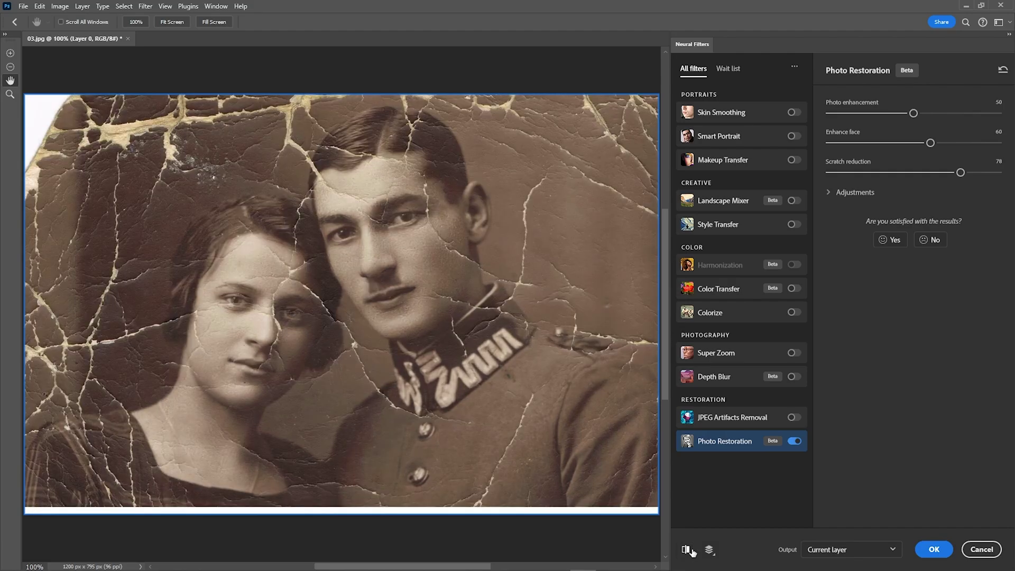
{"action": "left_click", "coordinate": [691, 550]}
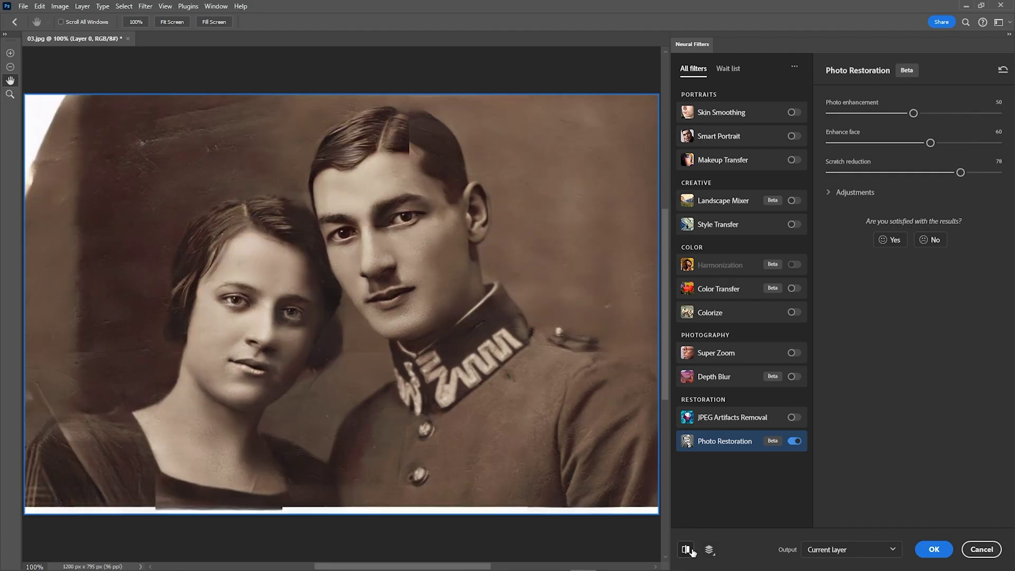
{"action": "left_click", "coordinate": [977, 553]}
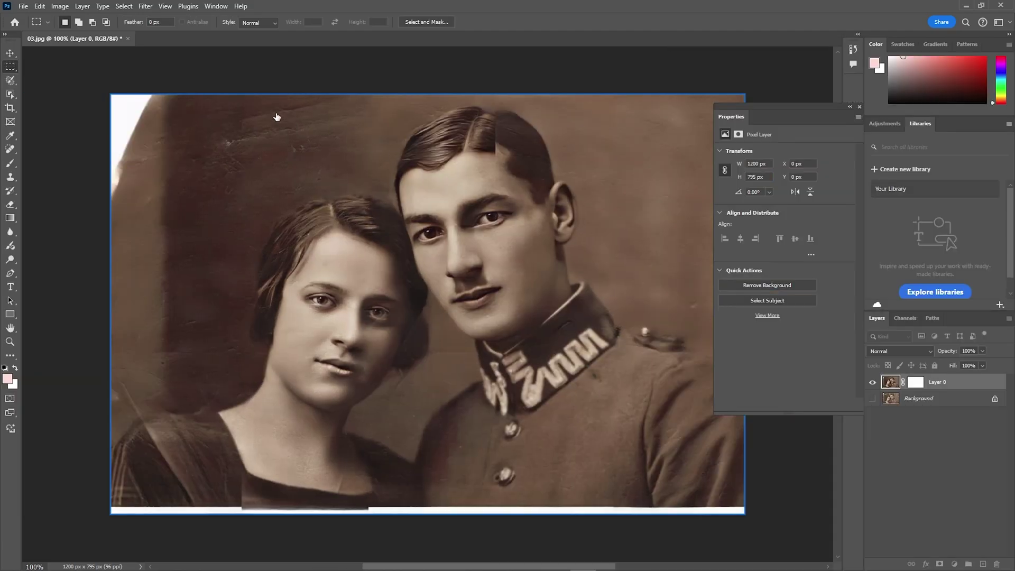
- Close 03.jpg and open photo 04 from the ADOBE GEN AI folder in Photoshop
{"action": "left_click", "coordinate": [128, 39]}
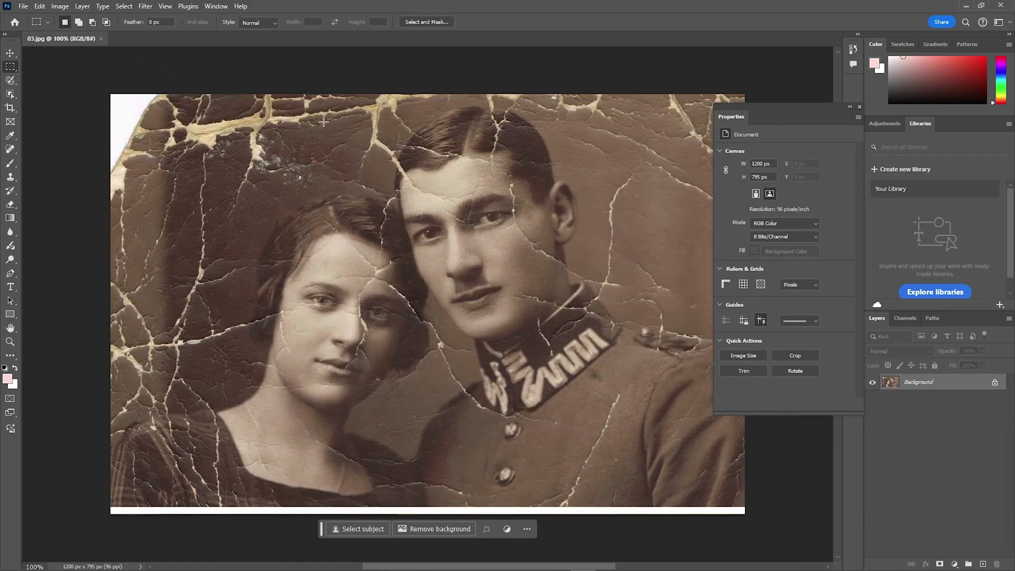
{"action": "left_click", "coordinate": [101, 39]}
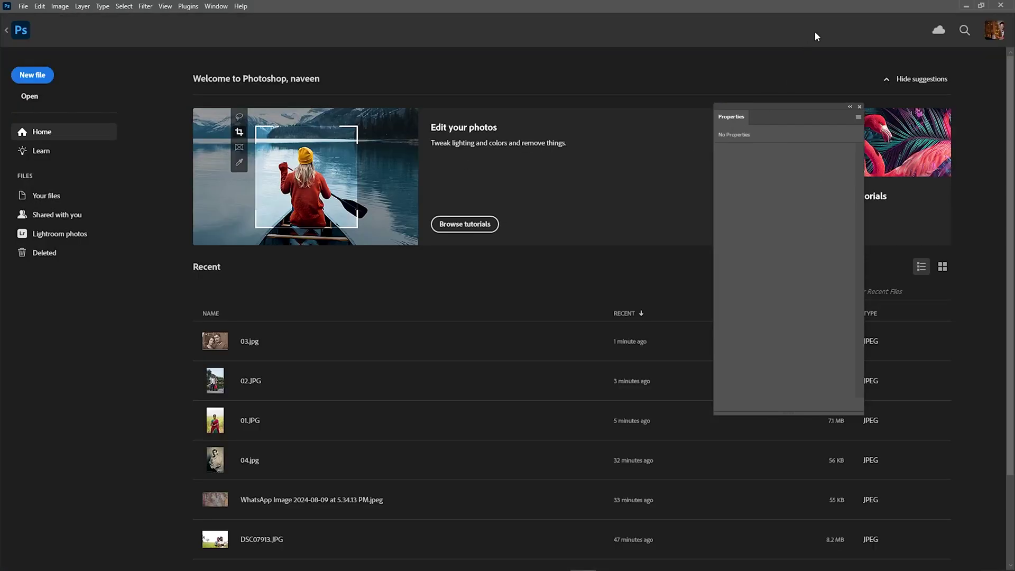
{"action": "left_click", "coordinate": [965, 6]}
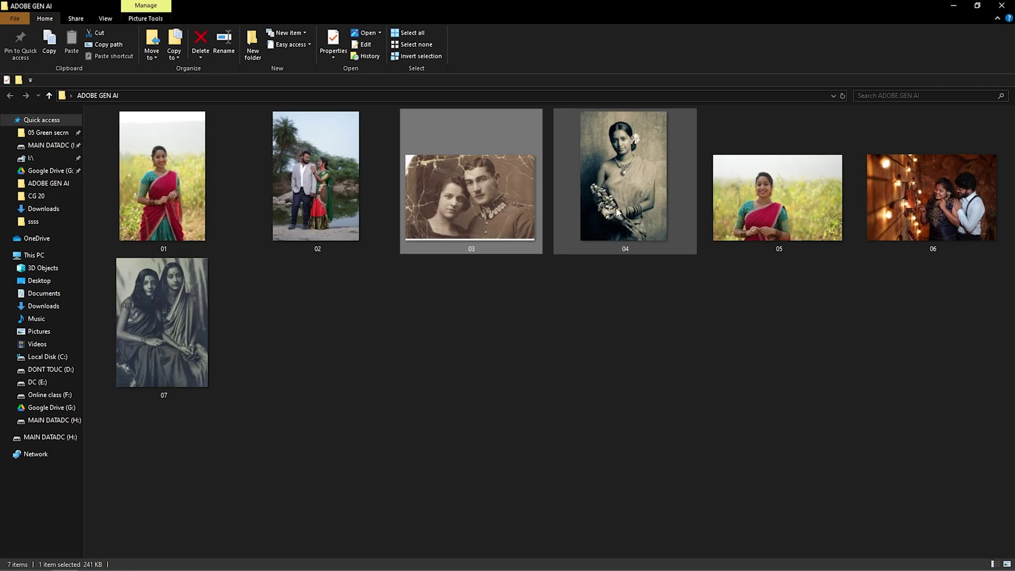
{"action": "left_click_drag", "start_coordinate": [618, 217], "coordinate": [494, 294]}
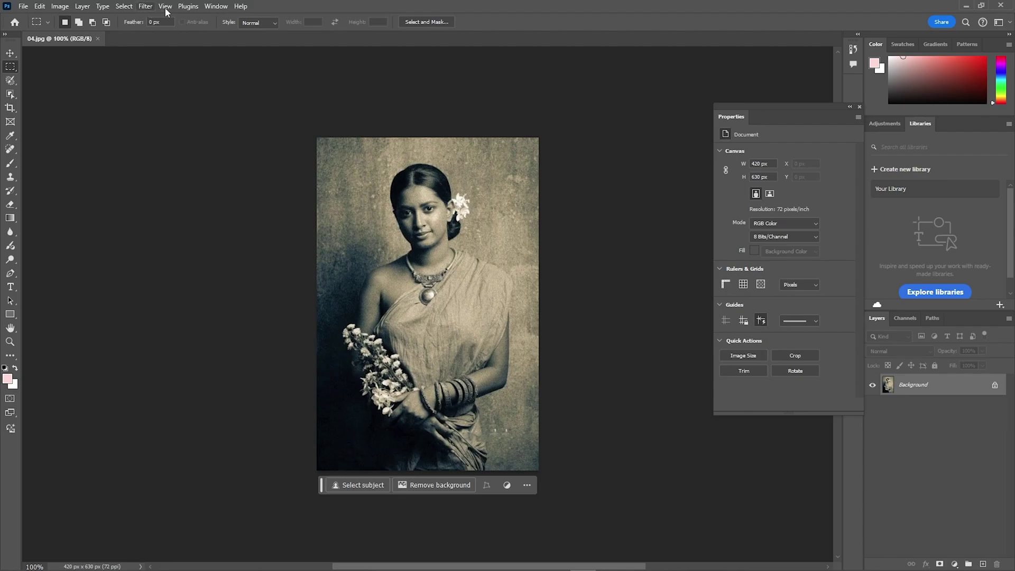
- Enable the Photo Restoration neural filter on the woman's portrait with photo enhancement at 76 and face enhancement at 86
{"action": "left_click", "coordinate": [144, 6]}
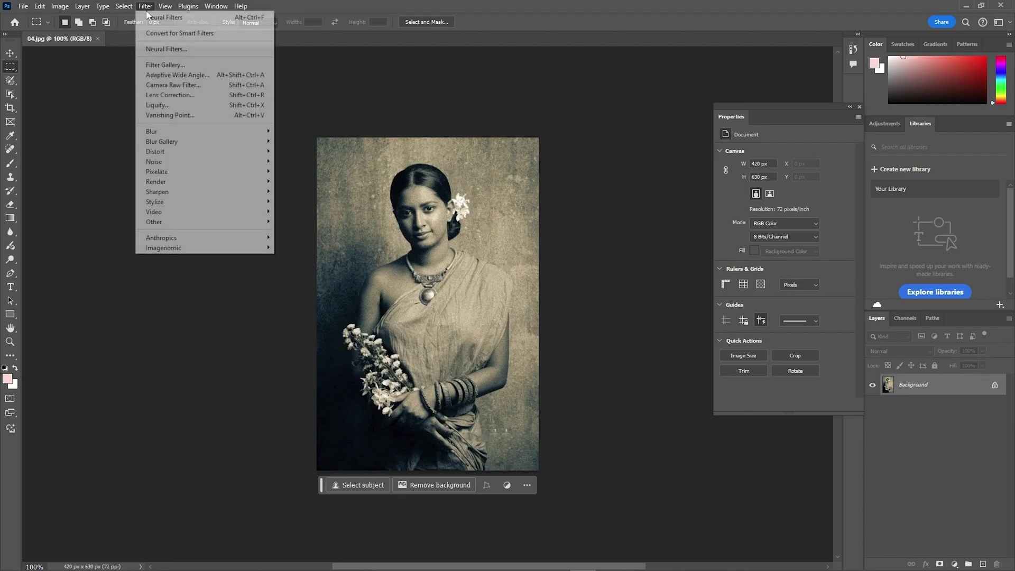
{"action": "left_click", "coordinate": [169, 49]}
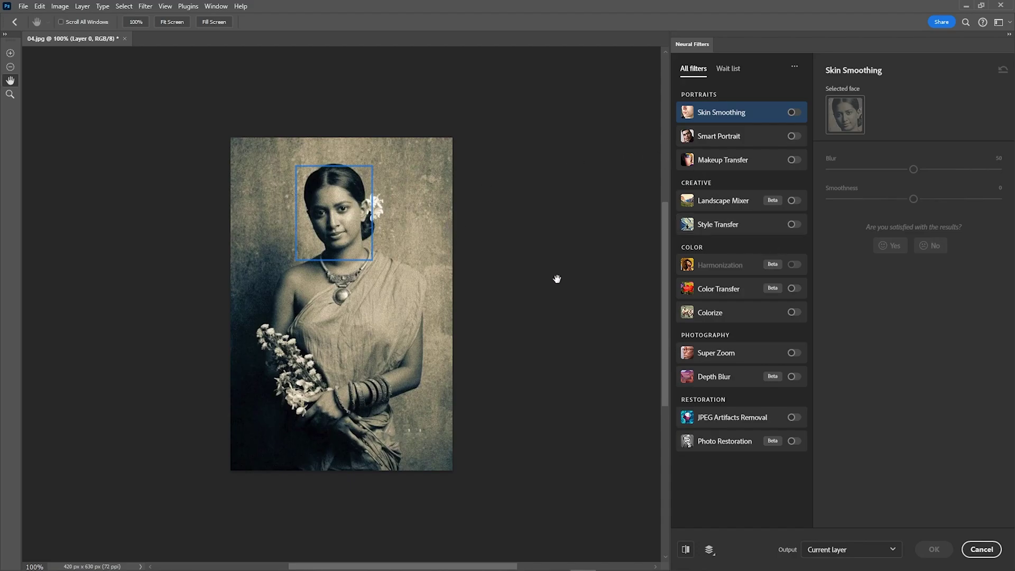
{"action": "left_click", "coordinate": [794, 443]}
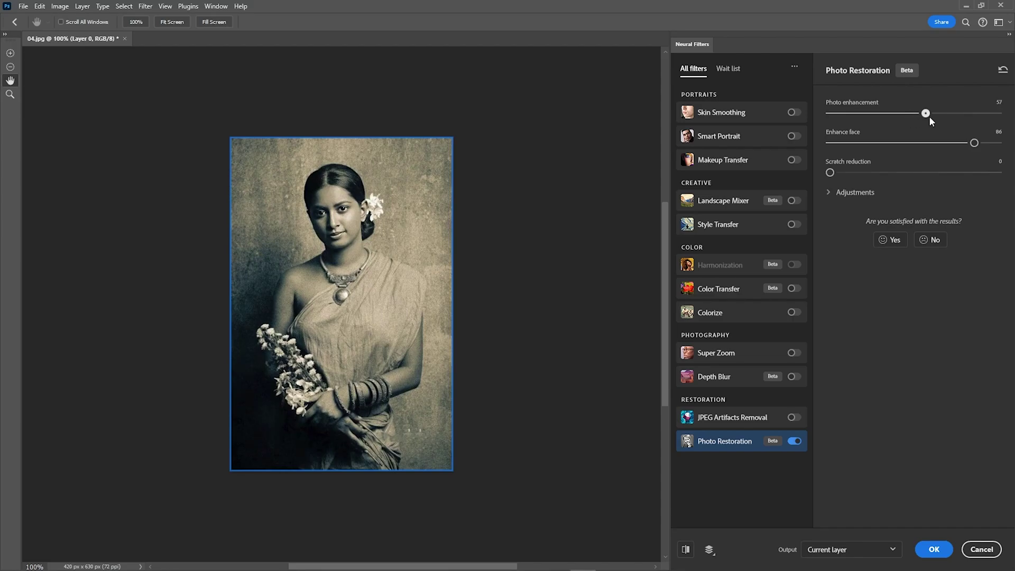
{"action": "left_click_drag", "start_coordinate": [959, 120], "coordinate": [957, 125]}
- Compare the original and restored versions of the woman's face and upper body up close
{"action": "left_click", "coordinate": [686, 550]}
{"action": "scroll", "coordinate": [300, 209], "scroll_direction": "left", "scroll_amount": 5}
{"action": "scroll", "coordinate": [373, 217], "scroll_direction": "up", "scroll_amount": 9}
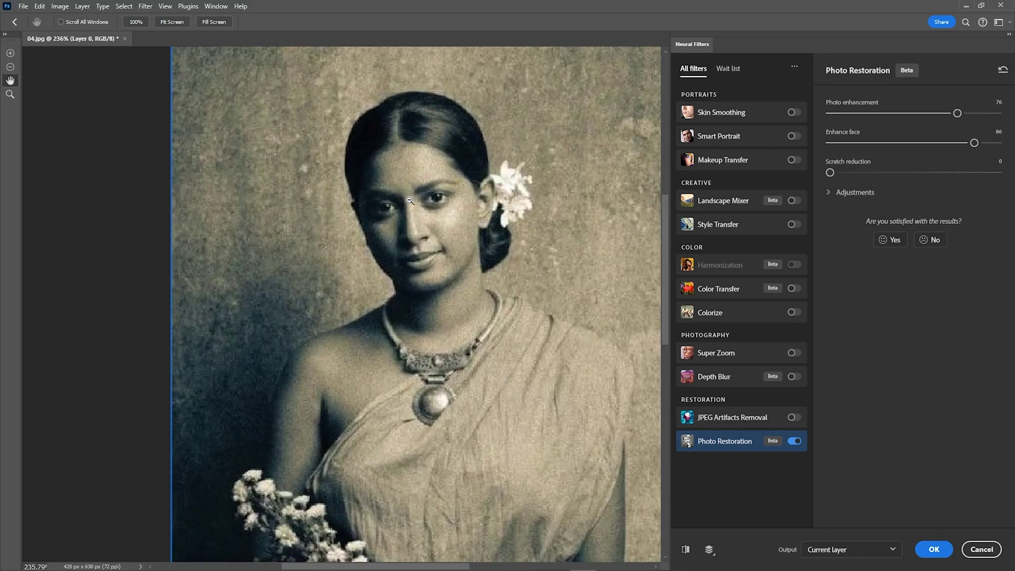
{"action": "left_click", "coordinate": [686, 549]}
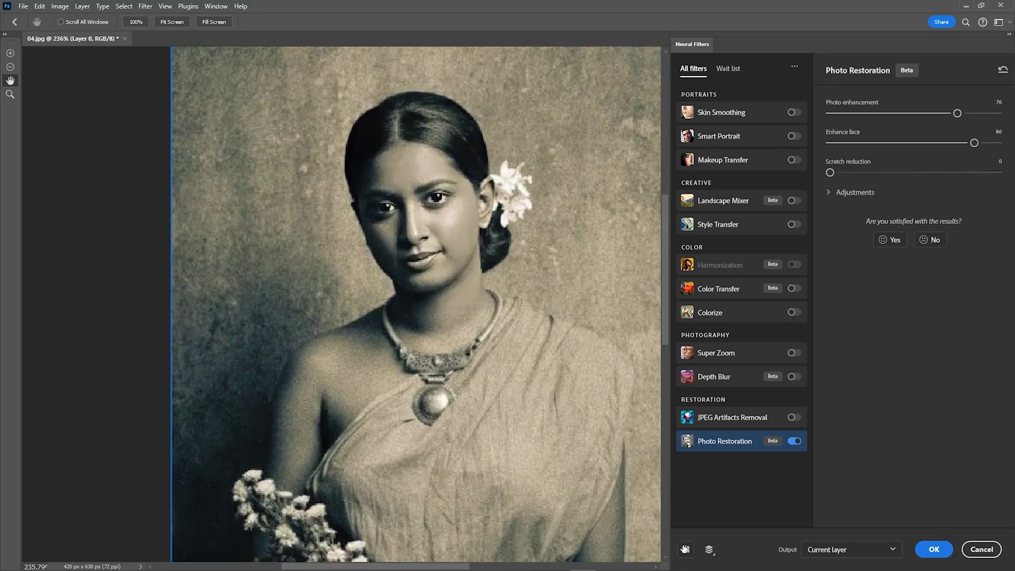
{"action": "scroll", "coordinate": [427, 362], "scroll_direction": "down", "scroll_amount": 10}
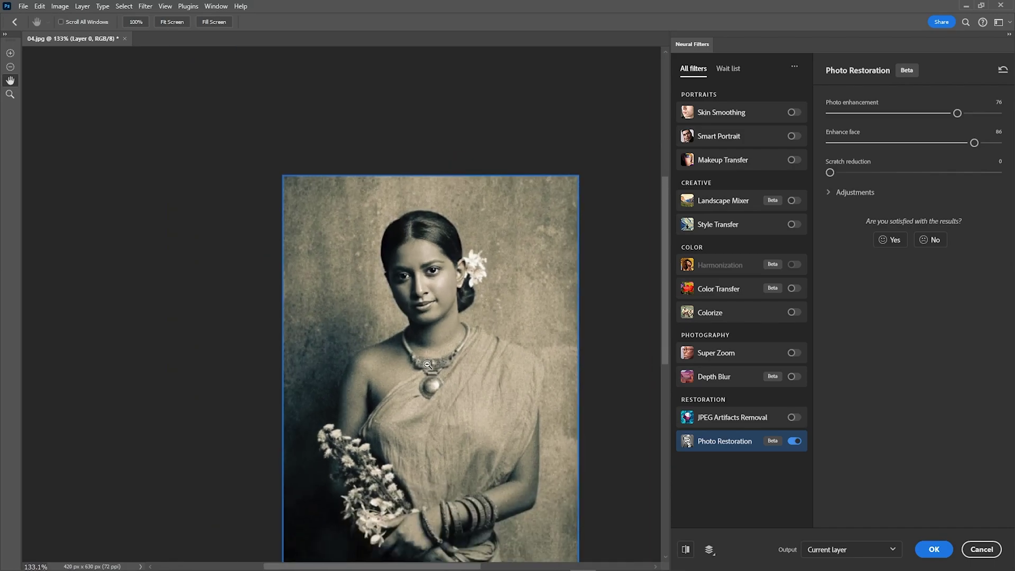
{"action": "scroll", "coordinate": [524, 383], "scroll_direction": "up", "scroll_amount": 6}
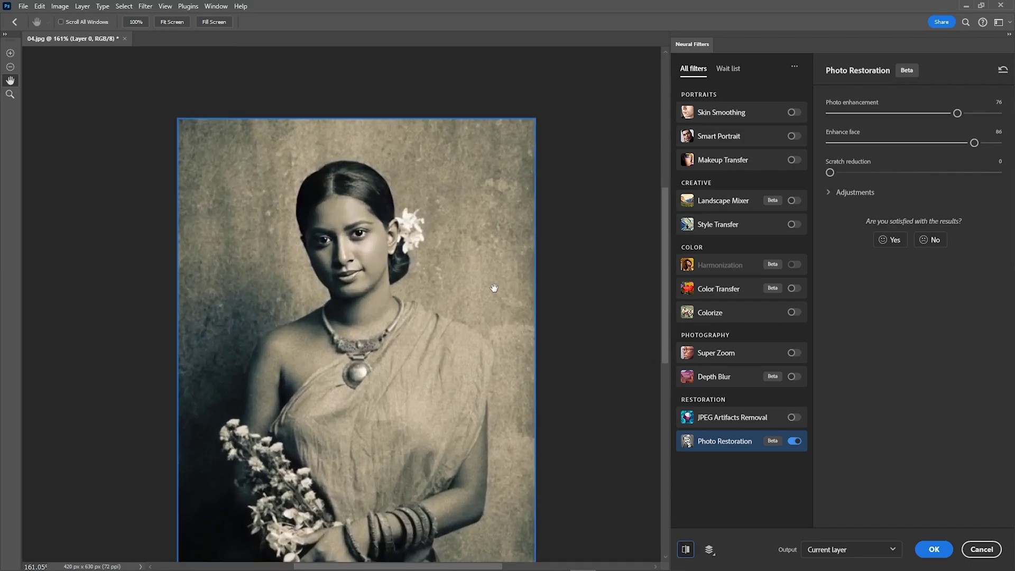
{"action": "left_click_drag", "start_coordinate": [494, 288], "coordinate": [491, 224]}
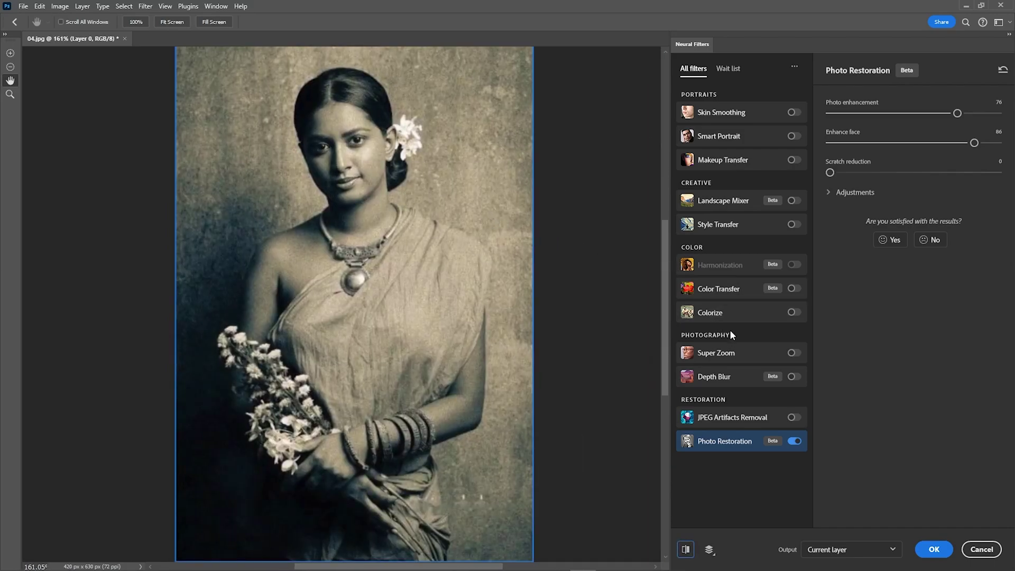
{"action": "left_click", "coordinate": [686, 549]}
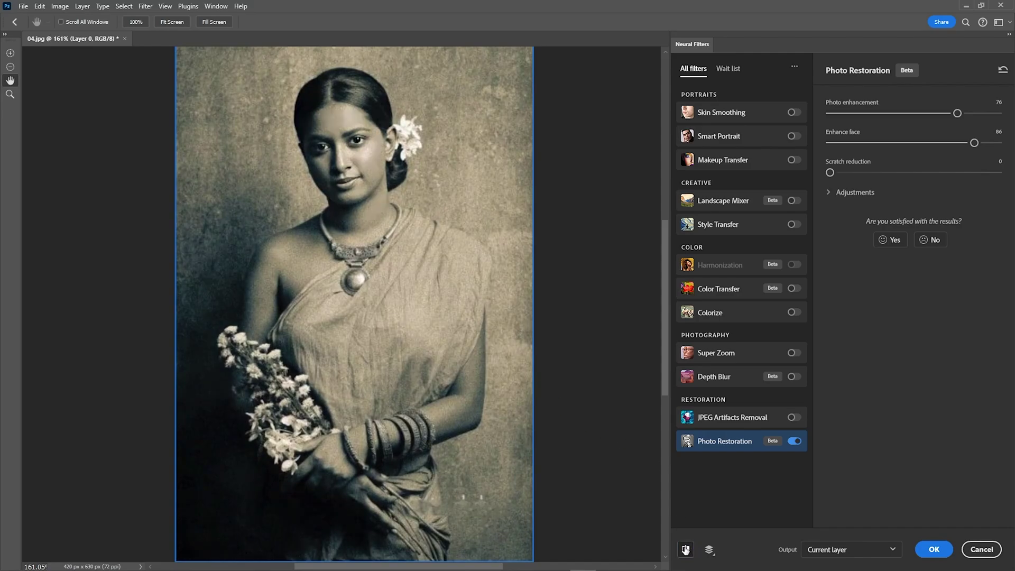
- Add the Colorize neural filter with automatic coloring to the restored portrait
{"action": "left_click", "coordinate": [793, 312]}
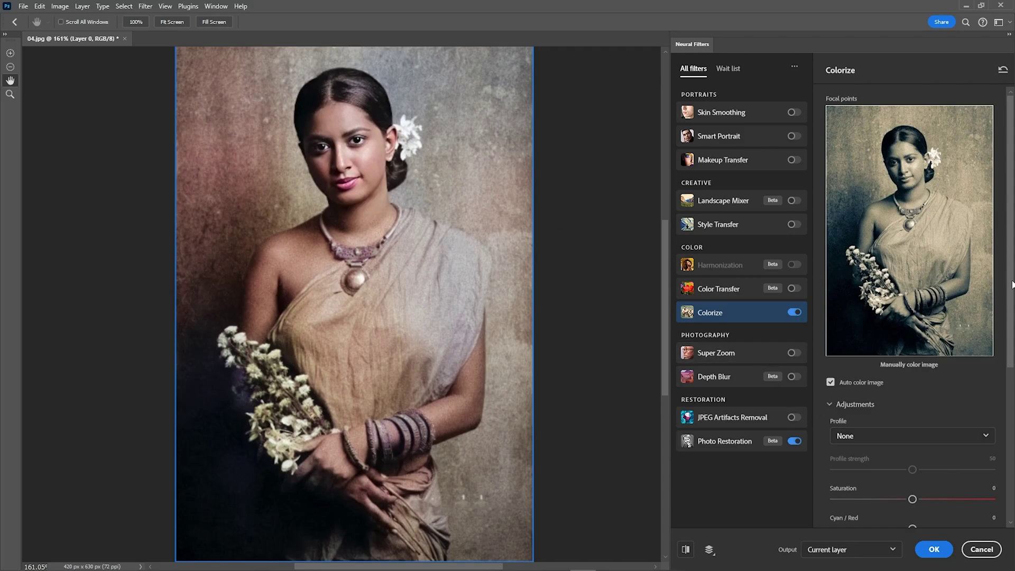
- Set the Colorize saturation to +16 and cyan/red to +2, and apply the neural filters to the current layer
{"action": "scroll", "coordinate": [1012, 284], "scroll_direction": "down", "scroll_amount": 5}
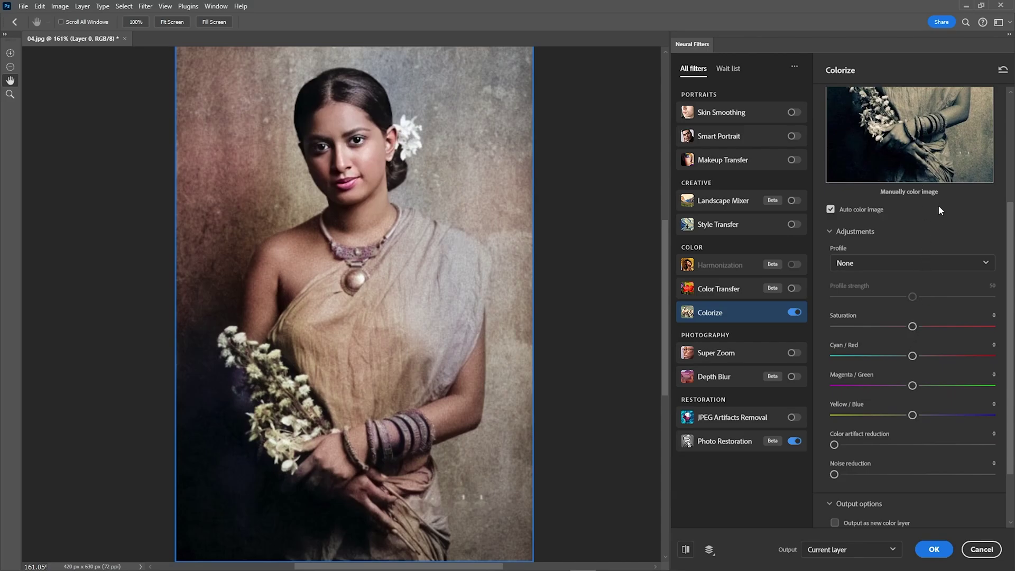
{"action": "scroll", "coordinate": [938, 209], "scroll_direction": "up", "scroll_amount": 2}
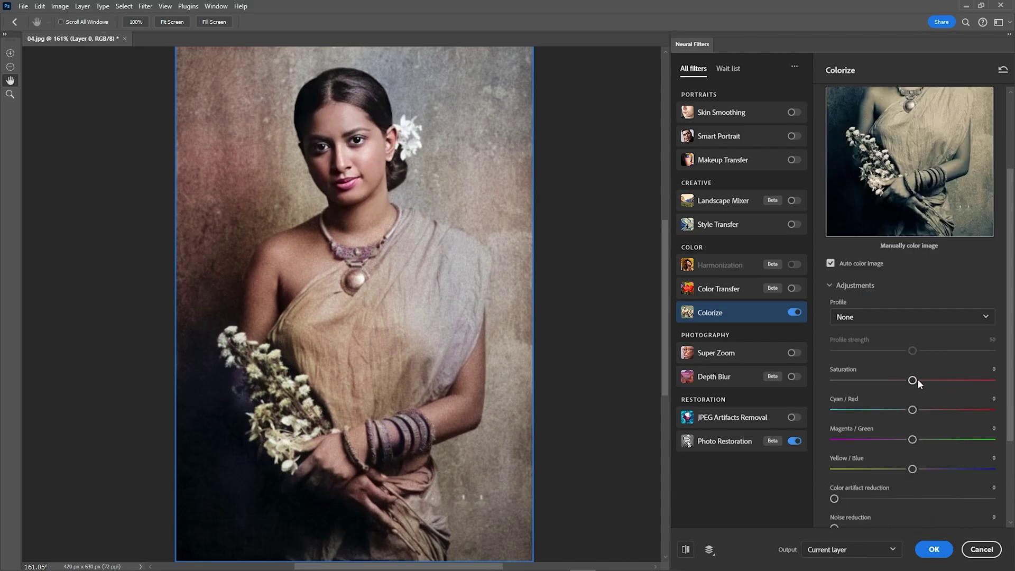
{"action": "left_click_drag", "start_coordinate": [933, 380], "coordinate": [922, 439]}
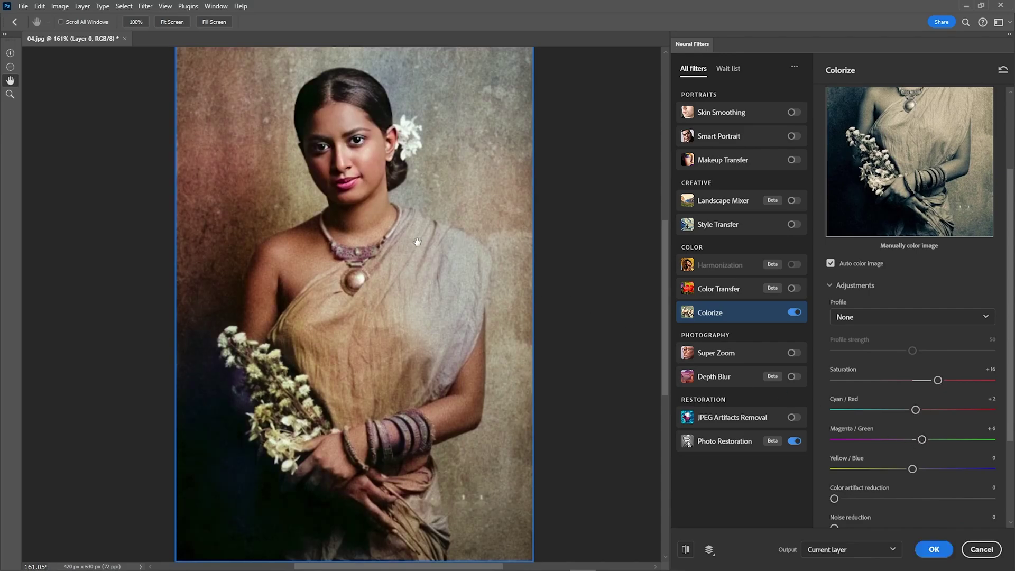
{"action": "key", "text": "ctrl+z"}
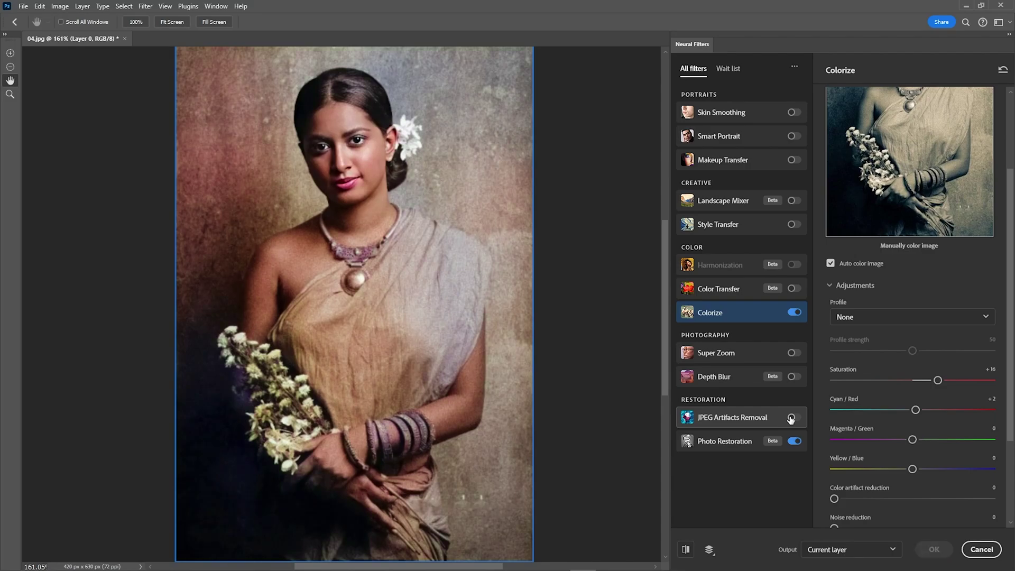
{"action": "left_click", "coordinate": [938, 548]}
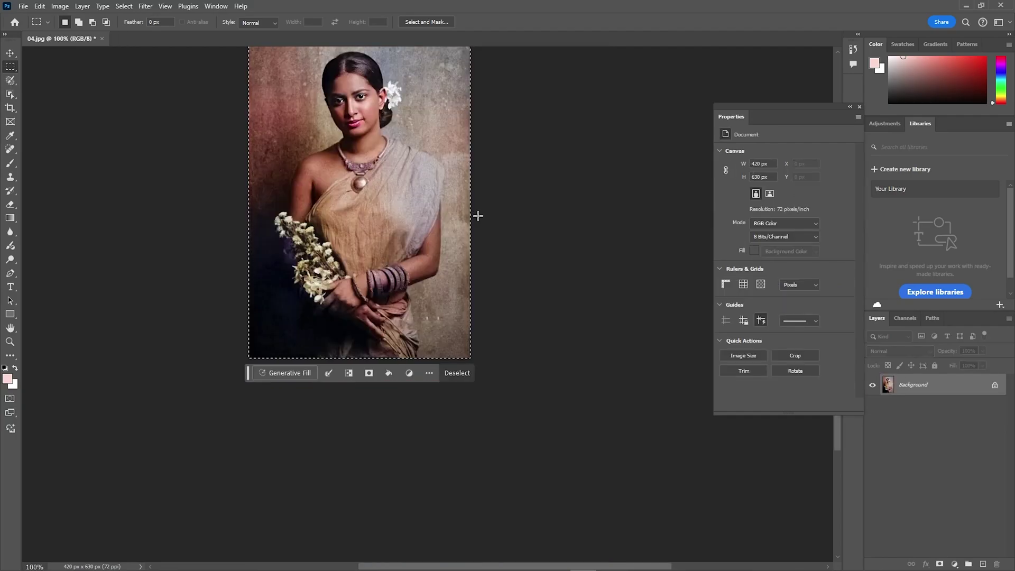
- Deselect the colorized portrait and close 04.jpg without saving
{"action": "scroll", "coordinate": [531, 286], "scroll_direction": "up", "scroll_amount": 2}
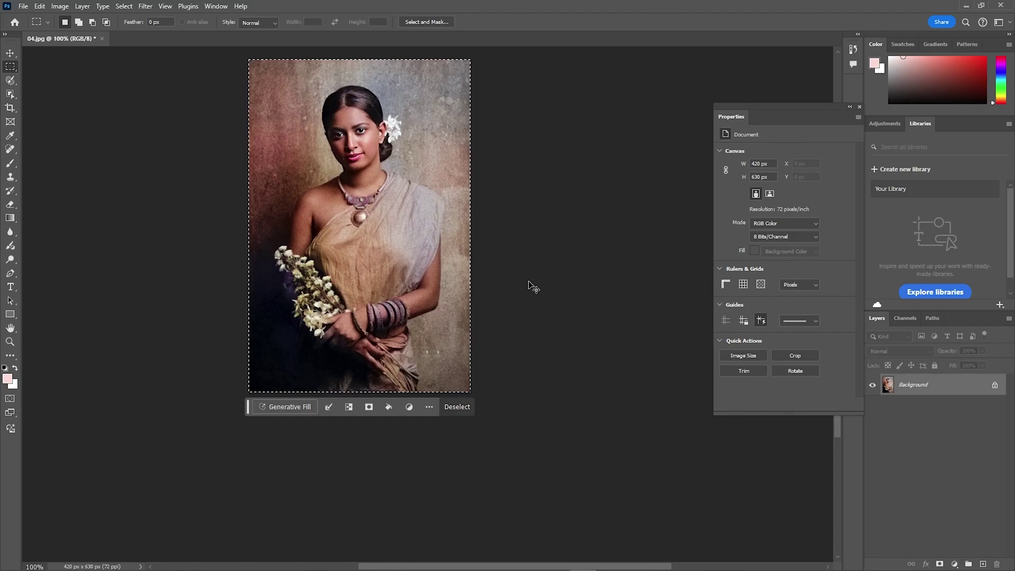
{"action": "left_click", "coordinate": [391, 193]}
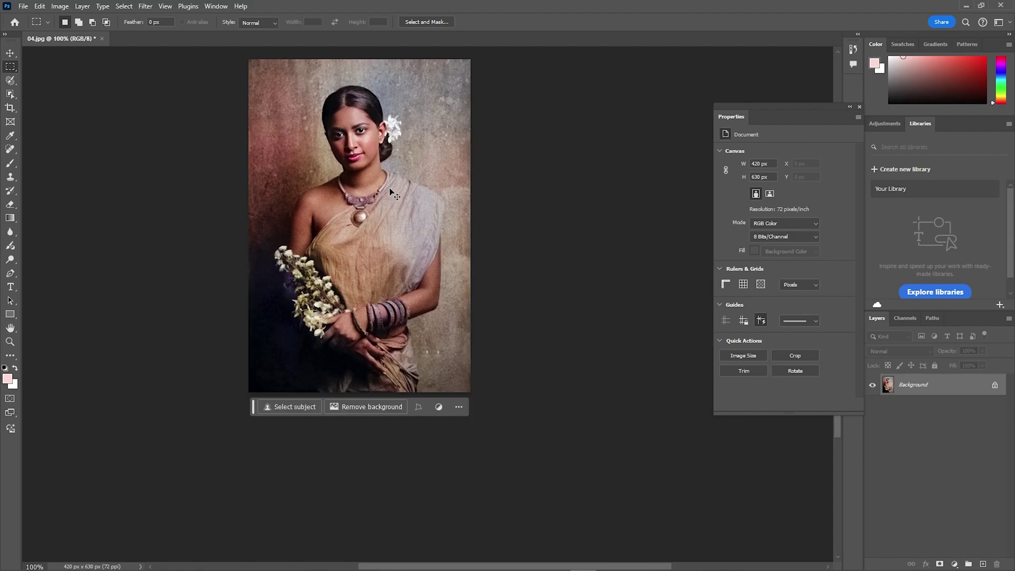
{"action": "left_click", "coordinate": [102, 39]}
{"action": "left_click", "coordinate": [510, 215]}
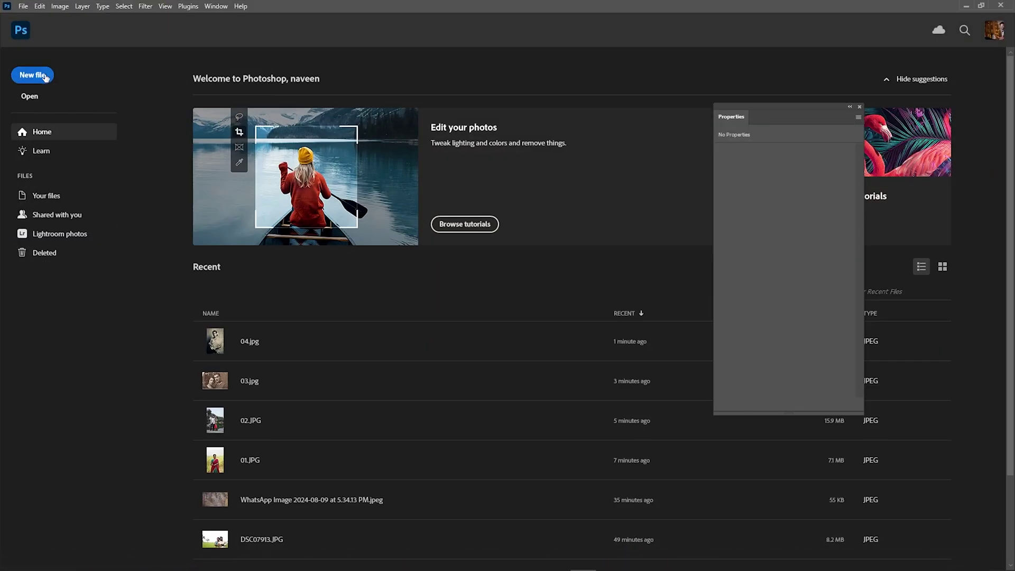
- Create a new 1920 x 1080 px document from the Web Large preset with artboards turned off
{"action": "left_click", "coordinate": [32, 75]}
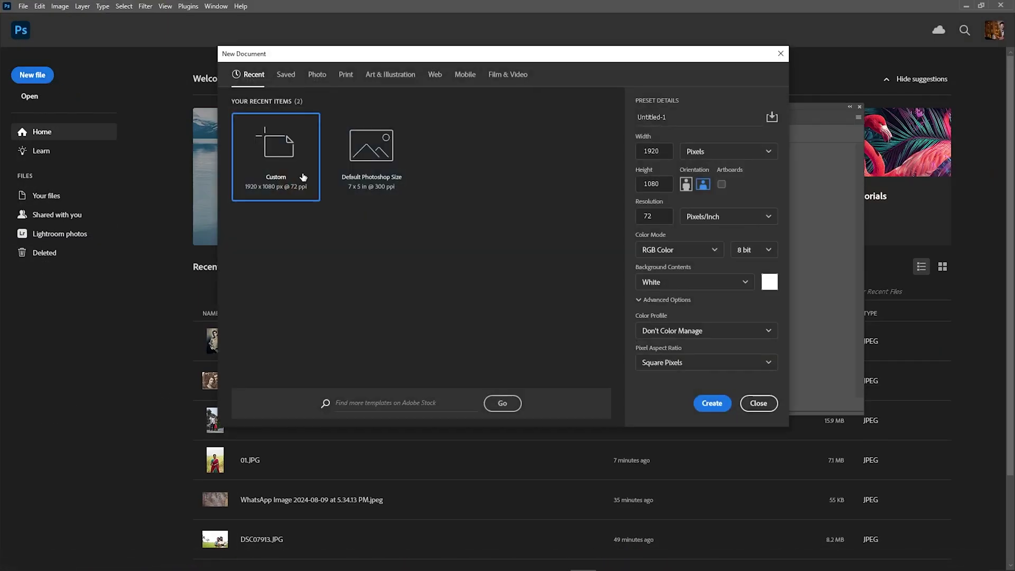
{"action": "left_click", "coordinate": [434, 75]}
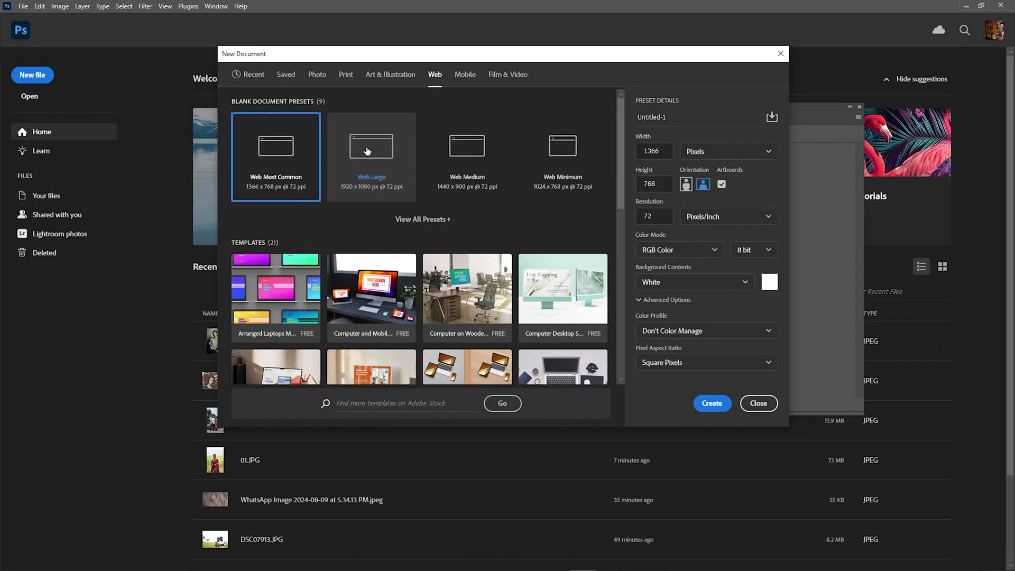
{"action": "left_click", "coordinate": [359, 170]}
{"action": "left_click", "coordinate": [721, 184]}
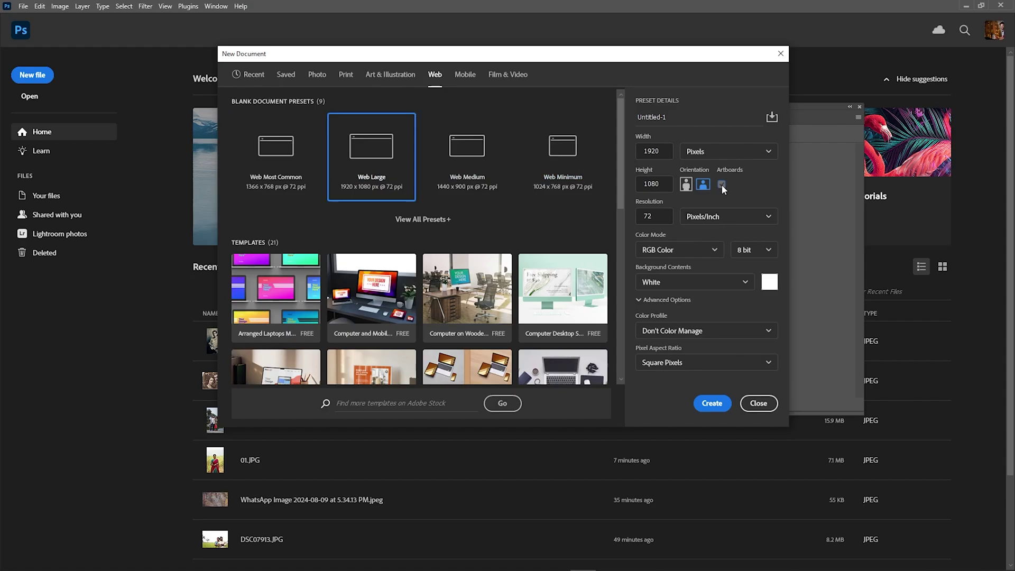
{"action": "left_click", "coordinate": [712, 404]}
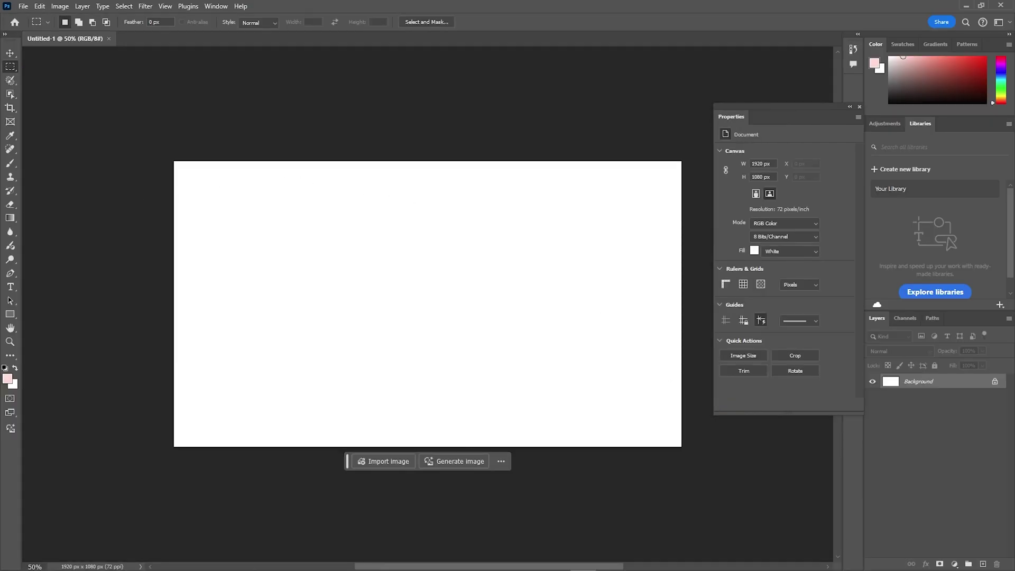
- Generate an image on the blank canvas from the prompt "Replace the empty sky with night, including a large moon"
{"action": "key", "text": "alt+Tab"}
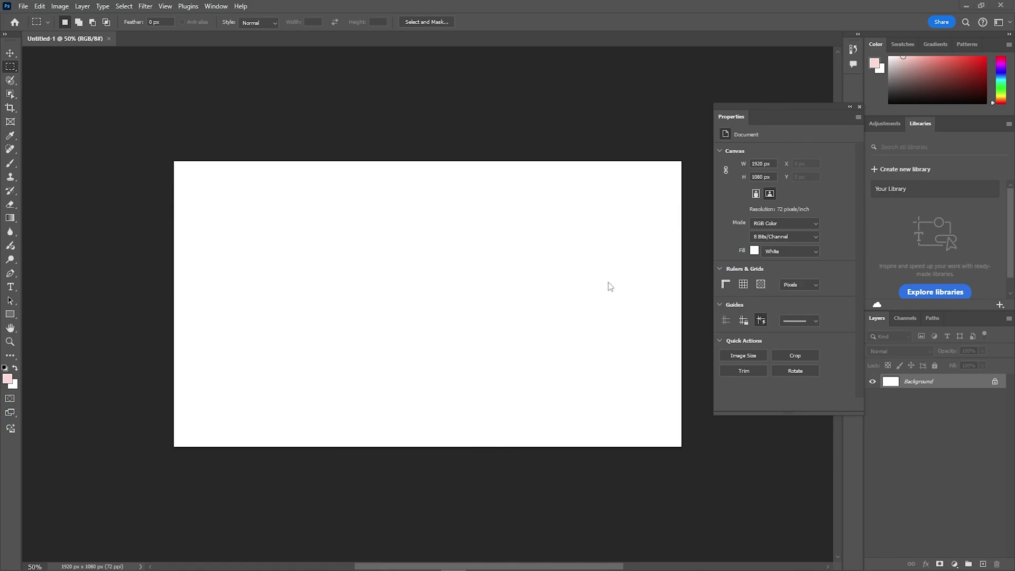
{"action": "left_click", "coordinate": [508, 316]}
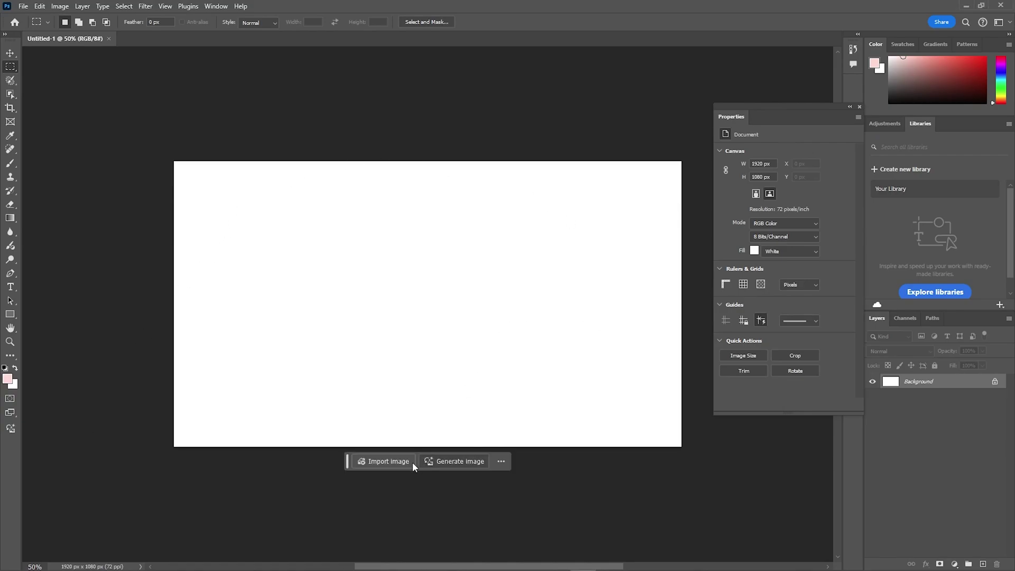
{"action": "left_click", "coordinate": [457, 465]}
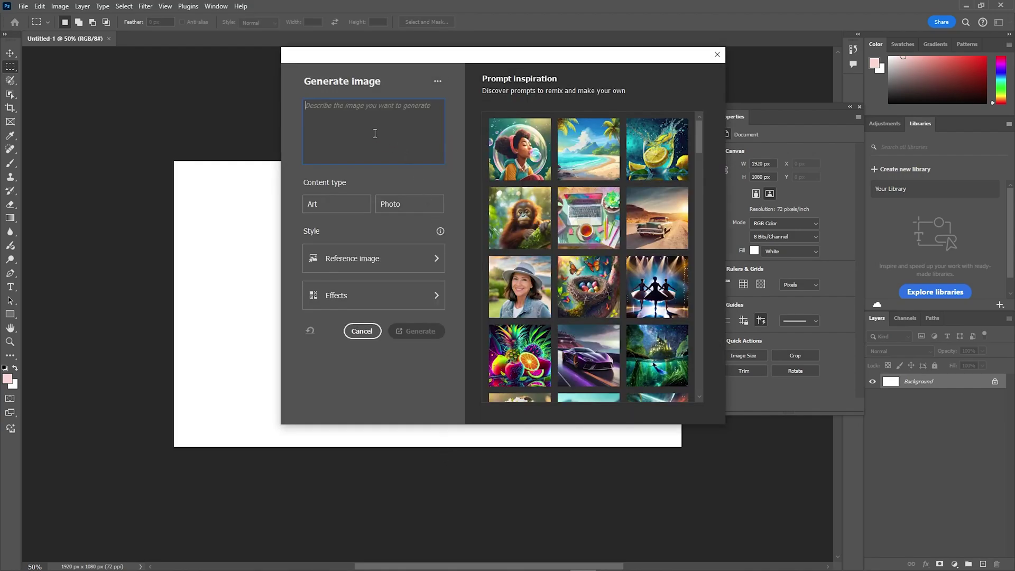
{"action": "type", "text": "Replace the empty sky with  night, including a large moon"}
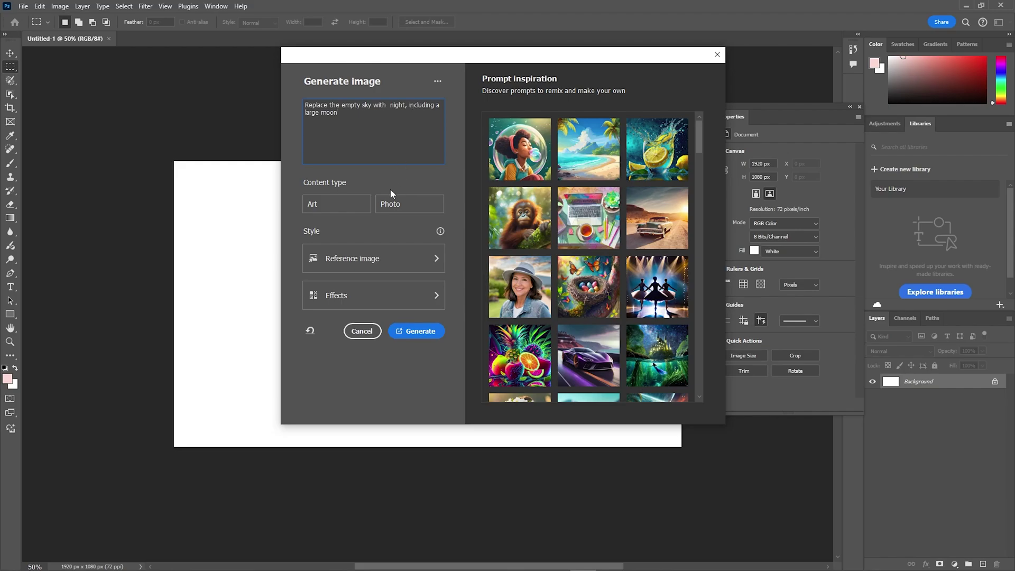
{"action": "left_click", "coordinate": [415, 335]}
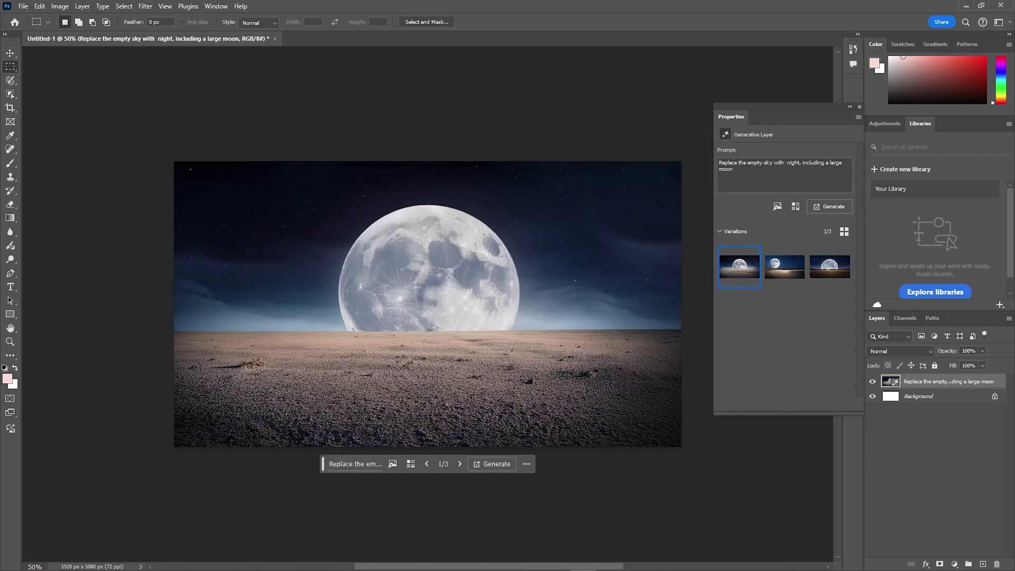
- Preview each generated moon variation on the canvas and return to the first one
{"action": "left_click", "coordinate": [783, 270]}
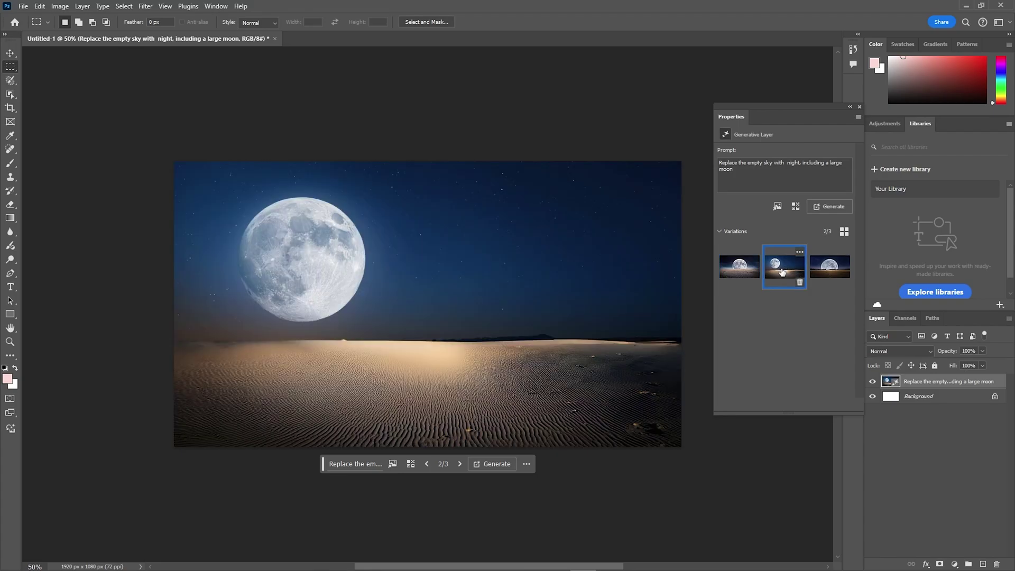
{"action": "left_click", "coordinate": [826, 269]}
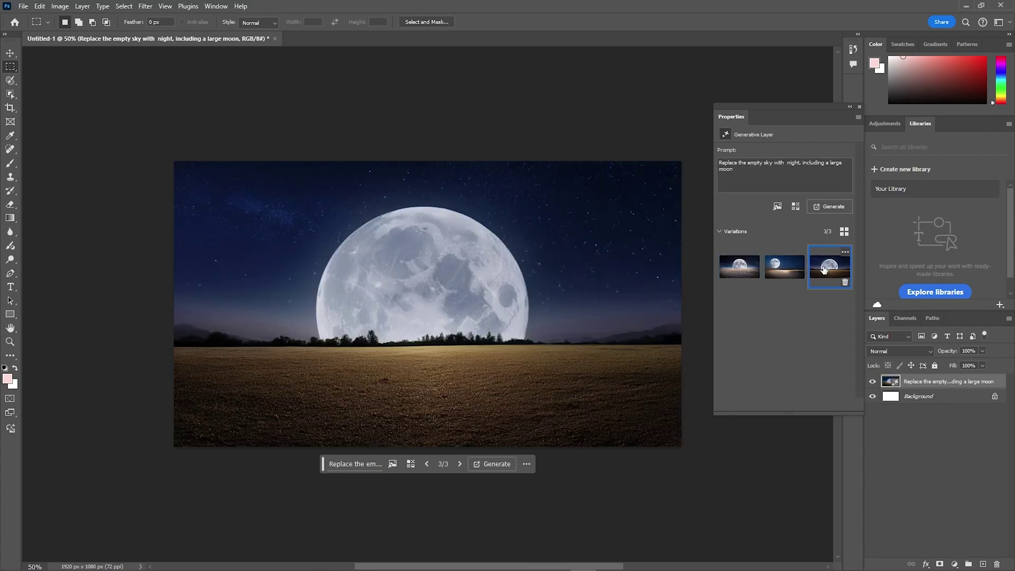
{"action": "left_click", "coordinate": [782, 275]}
{"action": "left_click", "coordinate": [744, 269]}
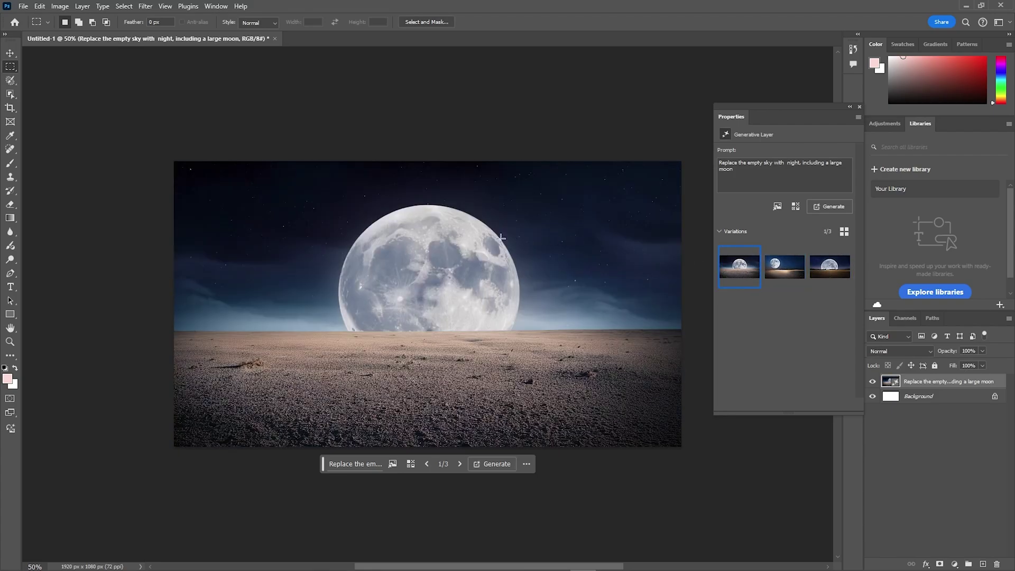
- Close the generated moon document without saving and open photo 06 from the ADOBE GEN AI folder in Photoshop
{"action": "left_click", "coordinate": [275, 38]}
{"action": "left_click", "coordinate": [512, 214]}
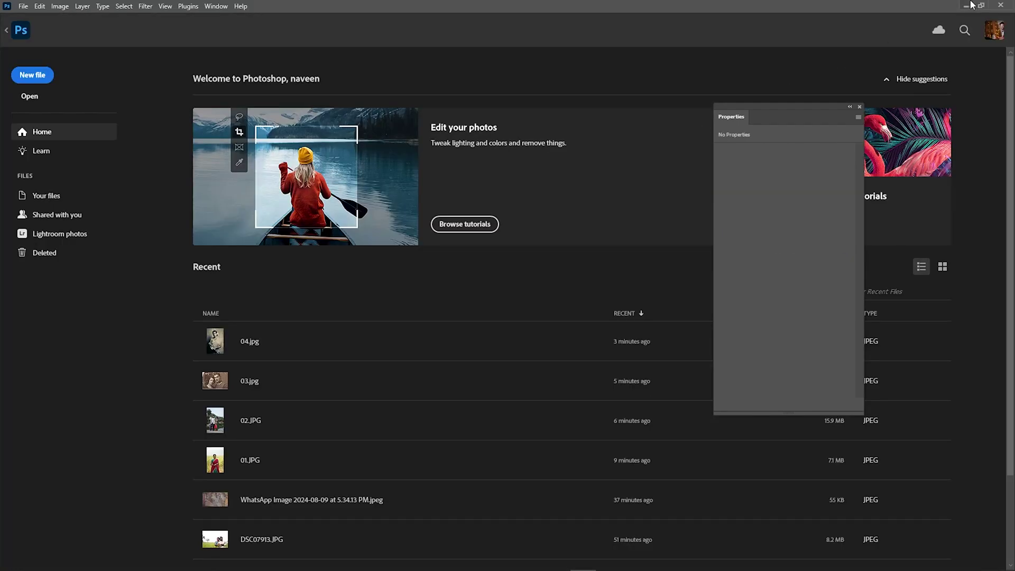
{"action": "left_click", "coordinate": [967, 5]}
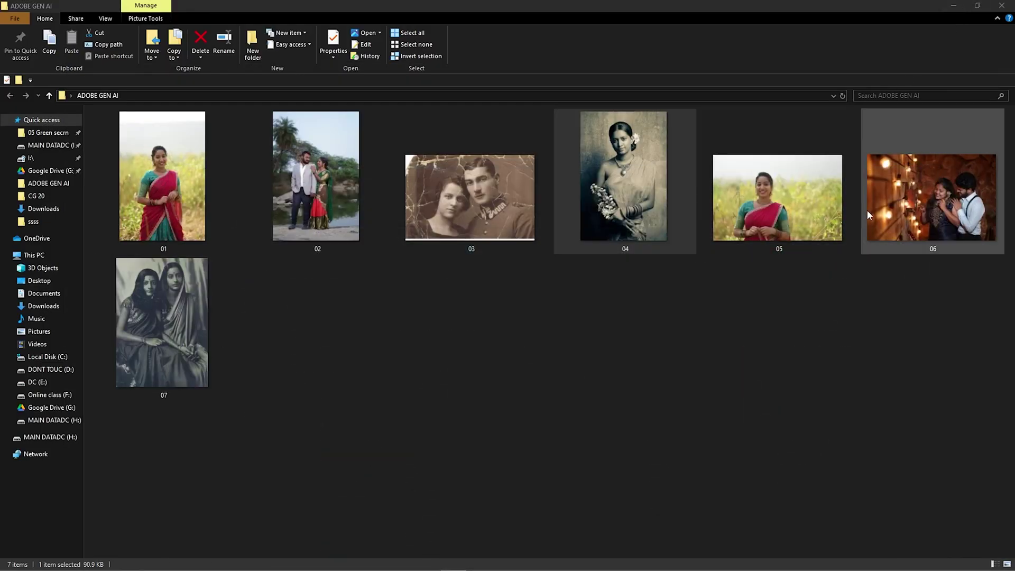
{"action": "left_click_drag", "start_coordinate": [892, 198], "coordinate": [463, 324]}
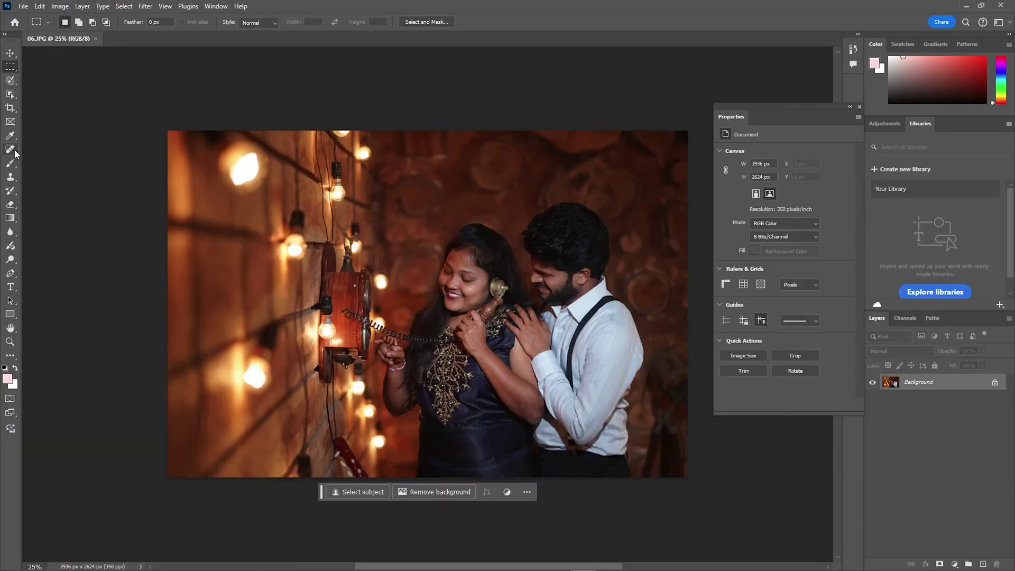
- Erase the hanging bulb just above and beside the wall telephone using the Remove Tool with a brush size of 250
{"action": "left_click", "coordinate": [14, 150]}
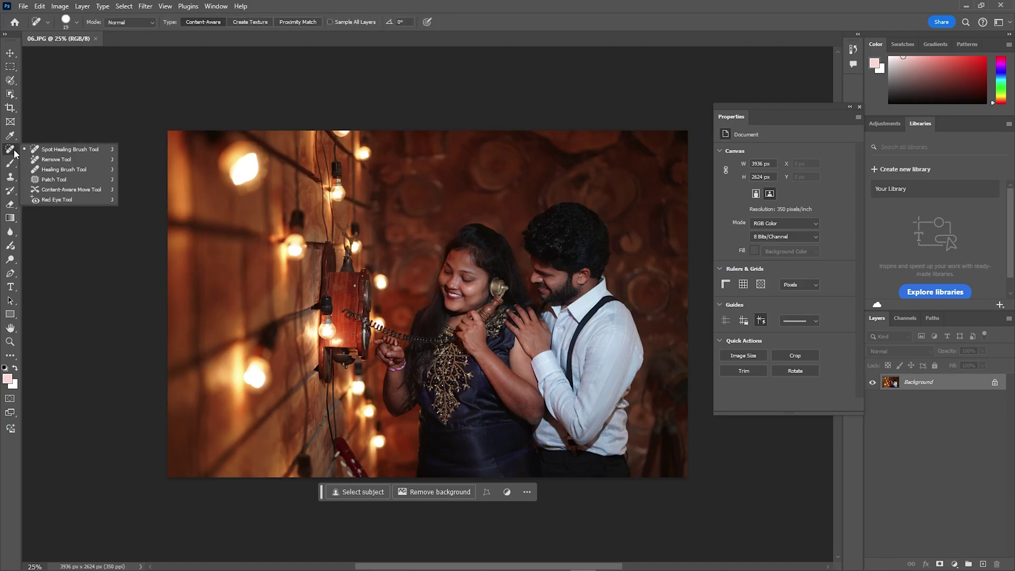
{"action": "left_click", "coordinate": [53, 159]}
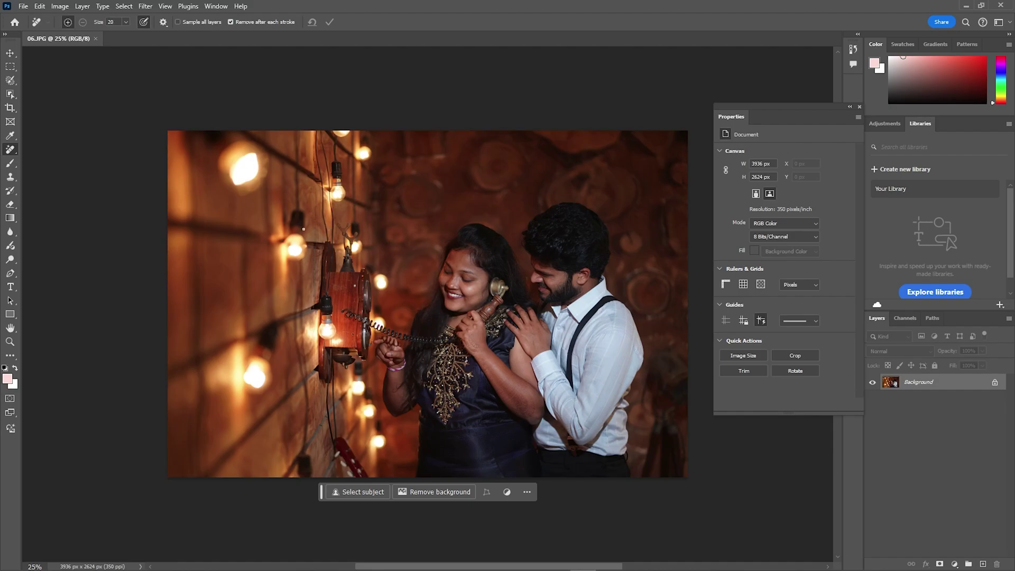
{"action": "key", "text": "bracketright"}
{"action": "key", "text": "bracketright"}
{"action": "key", "text": "bracketright"}
{"action": "key", "text": "bracketright"}
{"action": "key", "text": "bracketright"}
{"action": "key", "text": "bracketright"}
{"action": "key", "text": "bracketright"}
{"action": "key", "text": "bracketright"}
{"action": "key", "text": "bracketright"}
{"action": "key", "text": "bracketright"}
{"action": "key", "text": "bracketright"}
{"action": "key", "text": "bracketright"}
{"action": "key", "text": "bracketright"}
{"action": "mouse_move", "coordinate": [294, 250]}
{"action": "left_mouse_down"}
{"action": "mouse_move", "coordinate": [294, 225]}
{"action": "mouse_move", "coordinate": [291, 251]}
{"action": "left_mouse_up"}
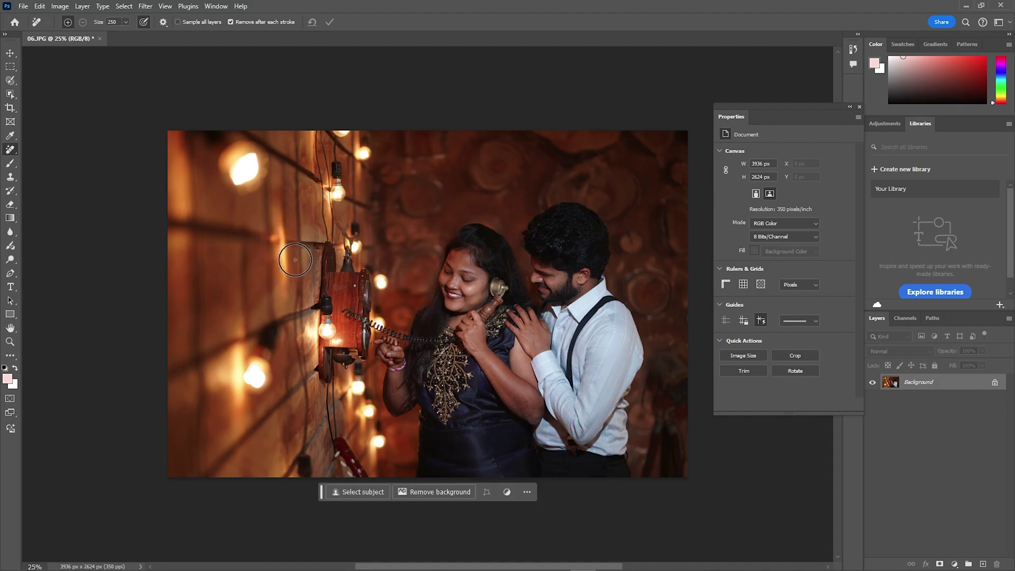
- Remove the lit bulb hanging from the upper part of the wall, above the telephone, with the Remove Tool at size 250
{"action": "key", "text": "bracketleft"}
{"action": "key", "text": "bracketleft"}
{"action": "key", "text": "bracketleft"}
{"action": "key", "text": "bracketleft"}
{"action": "key", "text": "bracketleft"}
{"action": "key", "text": "bracketright"}
{"action": "key", "text": "bracketright"}
{"action": "key", "text": "bracketright"}
{"action": "key", "text": "bracketright"}
{"action": "key", "text": "bracketright"}
{"action": "left_click_drag", "start_coordinate": [341, 170], "coordinate": [342, 194]}
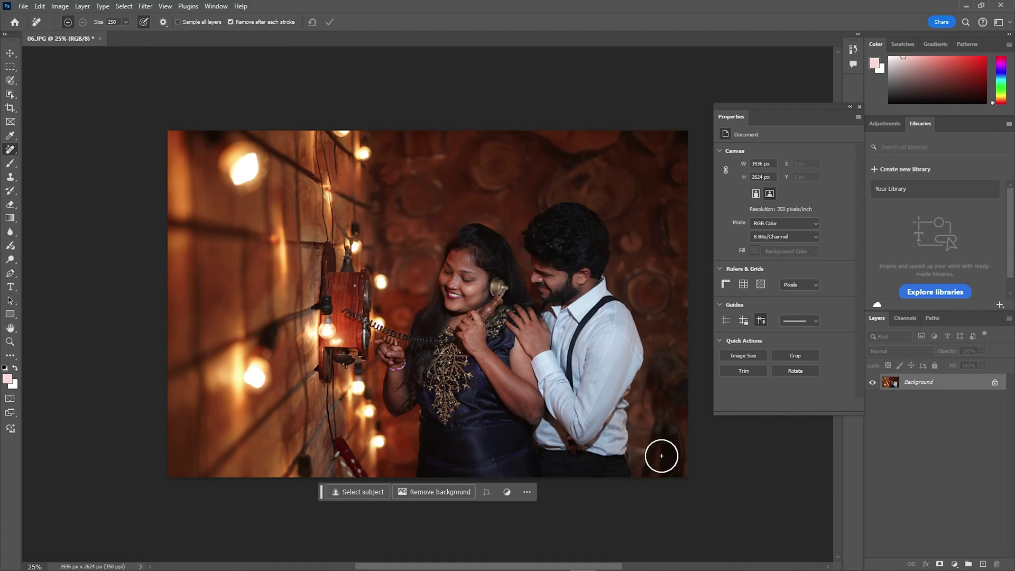
- Switch to Creative Cloud Desktop, check the plan's next payment date on the Adobe Account page in Chrome, and minimize the browser
{"action": "mouse_move", "coordinate": [673, 569]}
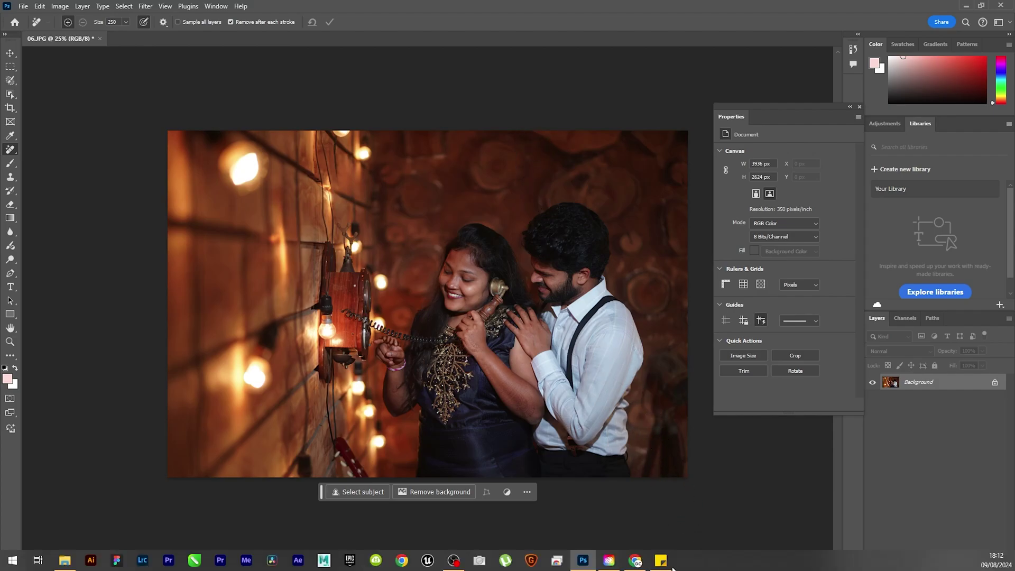
{"action": "left_click", "coordinate": [610, 562]}
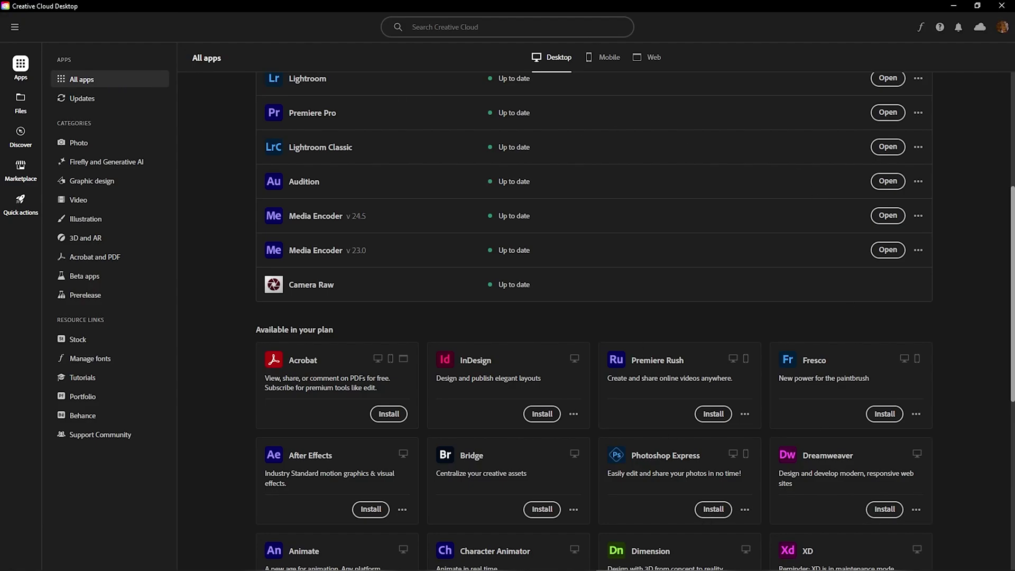
{"action": "left_click", "coordinate": [634, 562]}
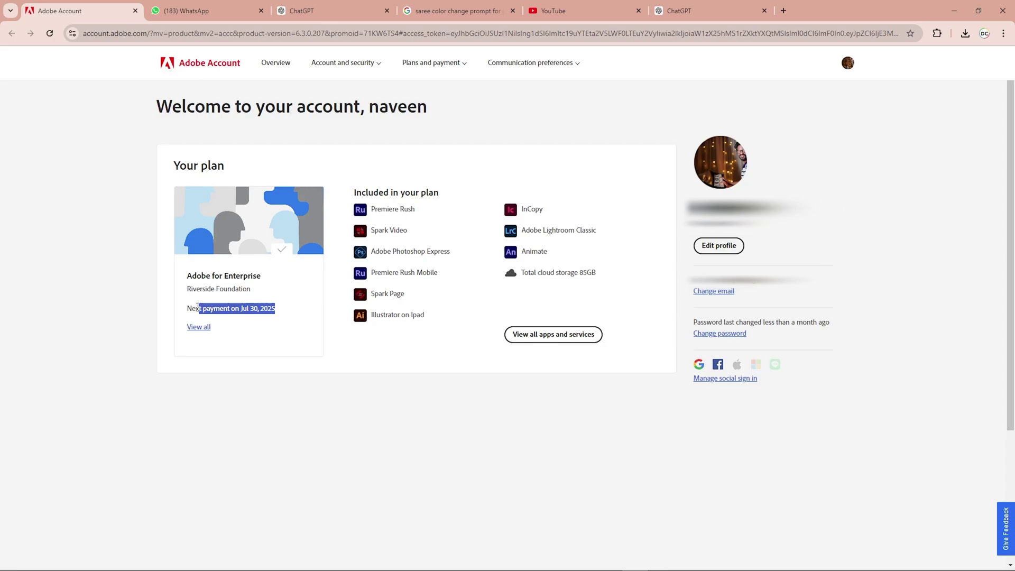
{"action": "left_click", "coordinate": [249, 307]}
{"action": "left_click_drag", "start_coordinate": [272, 307], "coordinate": [196, 308]}
{"action": "left_click", "coordinate": [262, 308]}
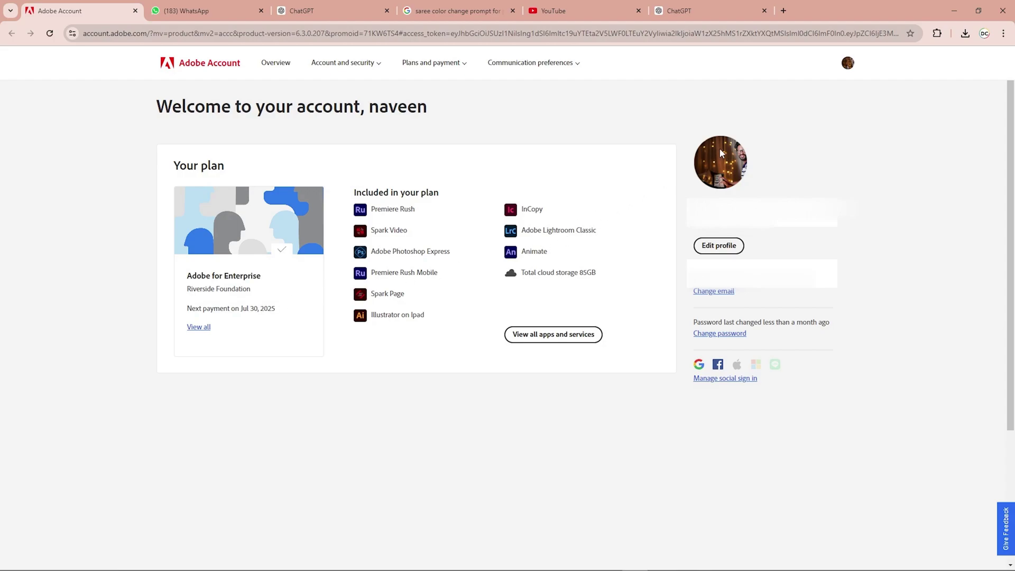
{"action": "left_click", "coordinate": [950, 14]}
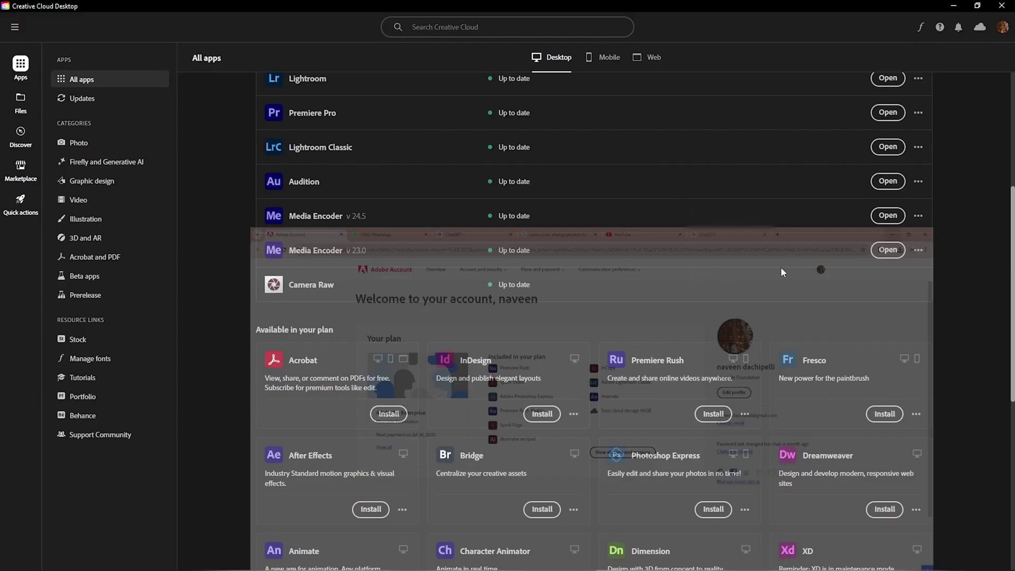